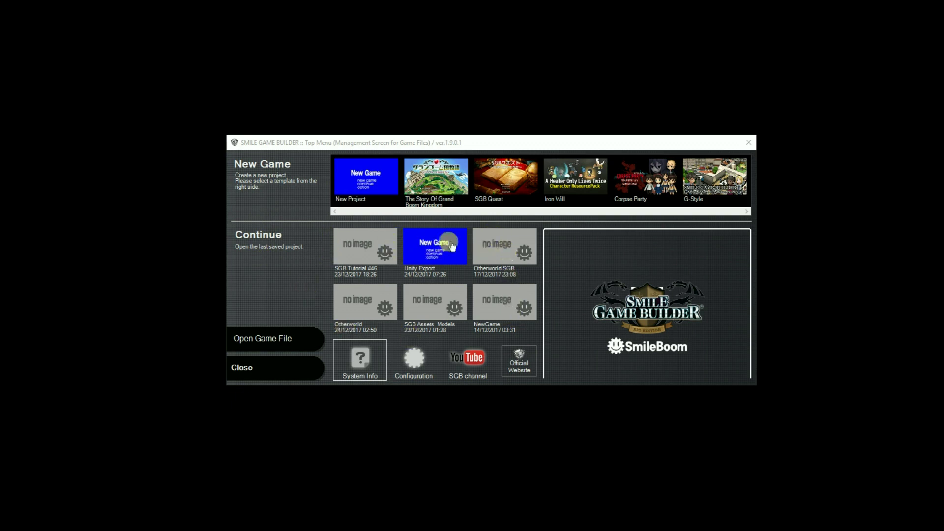
- Review this computer's system information and the language, save folder and font configuration, closing both without changes
{"action": "left_click", "coordinate": [358, 366]}
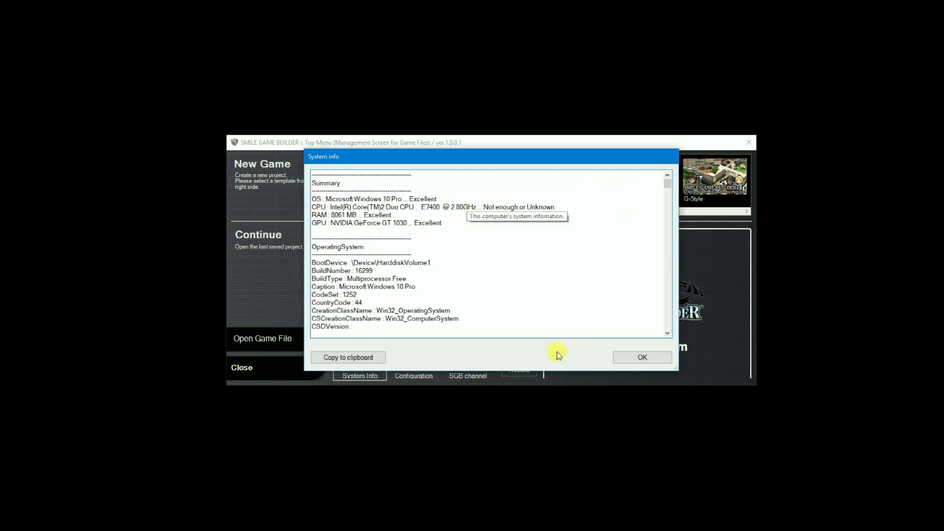
{"action": "left_click", "coordinate": [653, 355]}
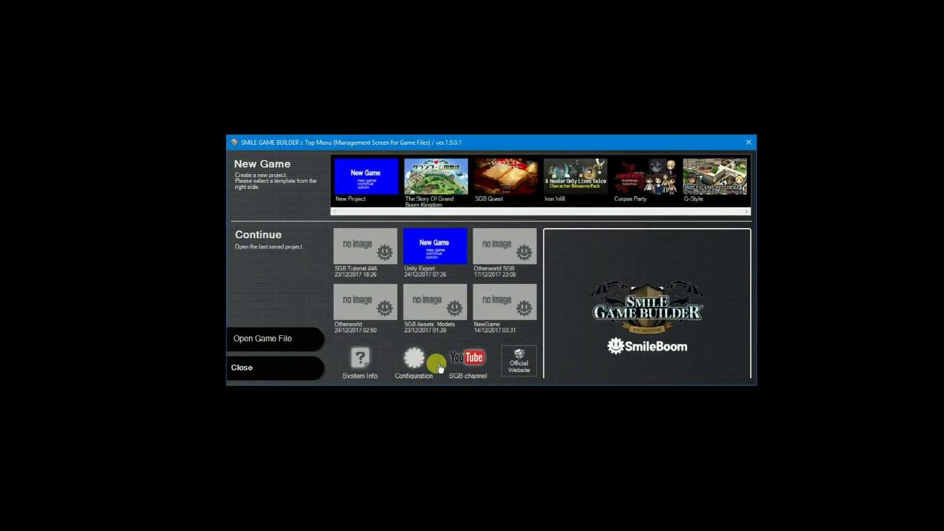
{"action": "left_click", "coordinate": [413, 358]}
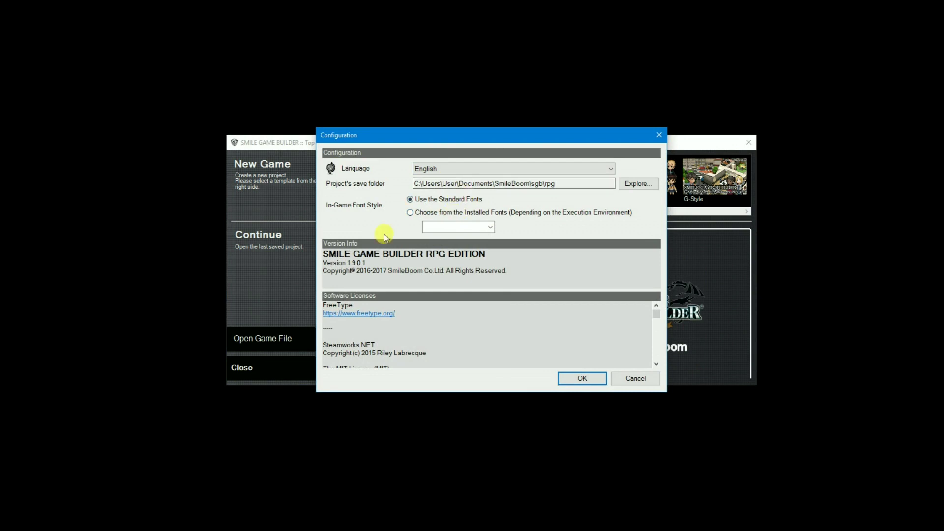
{"action": "left_click", "coordinate": [634, 378]}
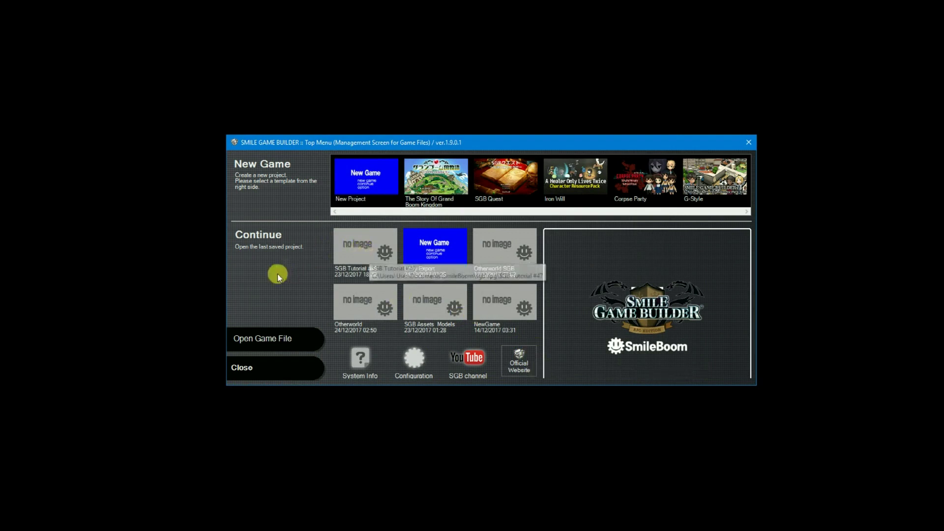
- Open the saved project SGB Tutorial #46
{"action": "left_click", "coordinate": [370, 248]}
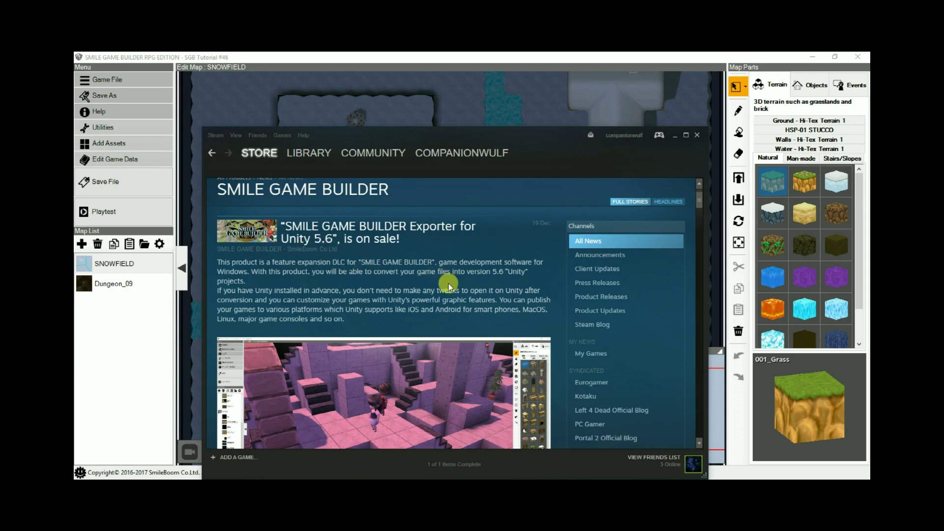
- Read the Unity exporter announcement and the Update Information 1.9.0.1 notes in the Steam news, then return to the map editor
{"action": "scroll", "coordinate": [443, 288], "scroll_direction": "down", "scroll_amount": 1}
{"action": "scroll", "coordinate": [411, 294], "scroll_direction": "down", "scroll_amount": 5}
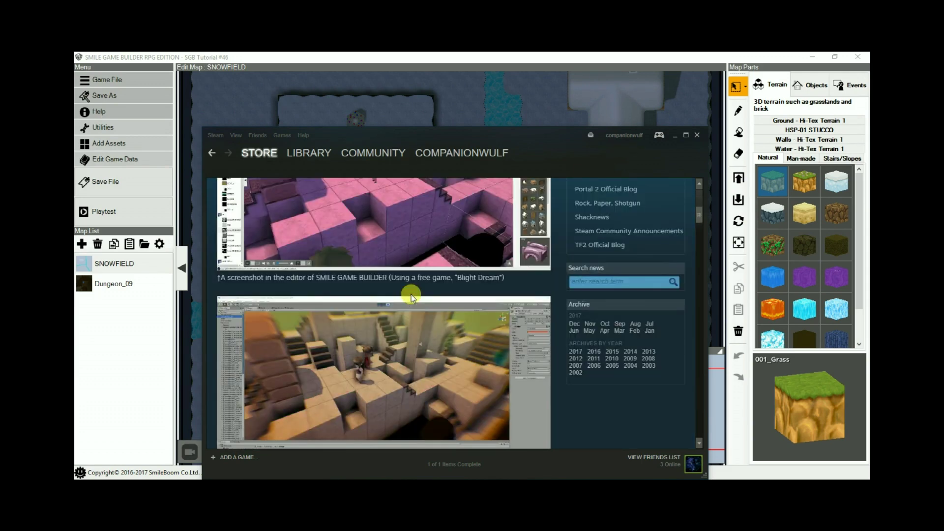
{"action": "scroll", "coordinate": [411, 294], "scroll_direction": "down", "scroll_amount": 4}
{"action": "scroll", "coordinate": [408, 296], "scroll_direction": "down", "scroll_amount": 3}
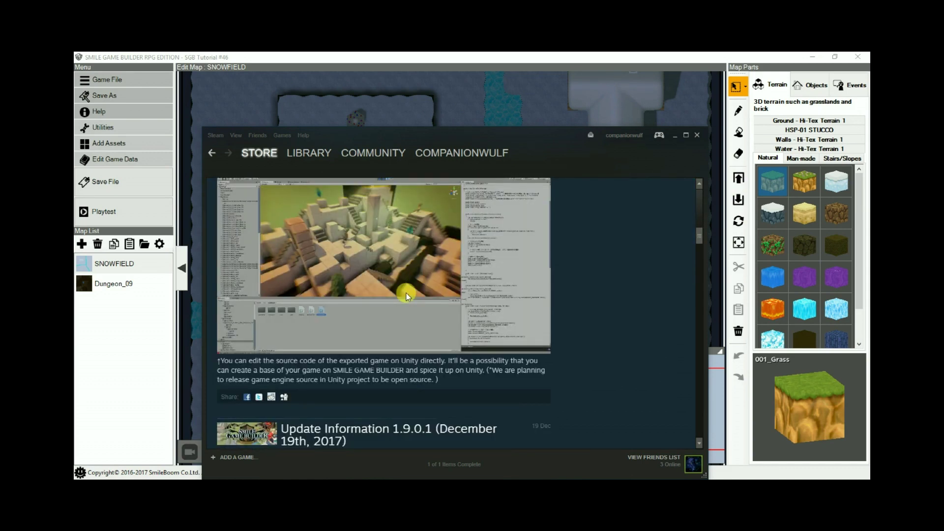
{"action": "scroll", "coordinate": [406, 296], "scroll_direction": "down", "scroll_amount": 2}
{"action": "scroll", "coordinate": [406, 296], "scroll_direction": "down", "scroll_amount": 1}
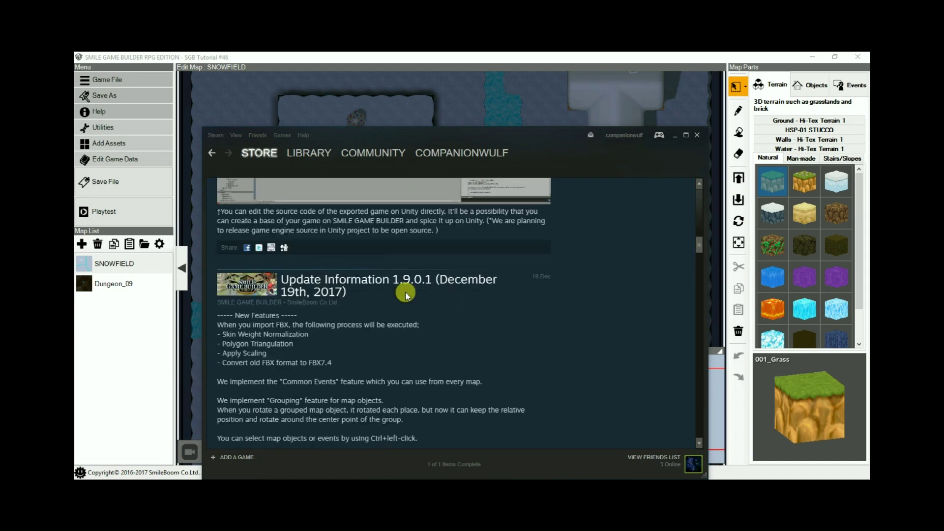
{"action": "scroll", "coordinate": [406, 295], "scroll_direction": "down", "scroll_amount": 2}
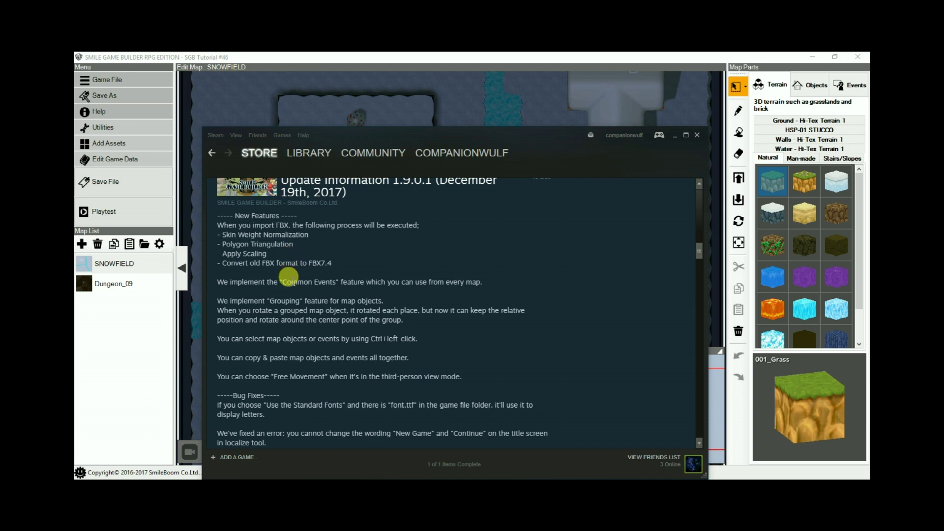
{"action": "scroll", "coordinate": [293, 281], "scroll_direction": "down", "scroll_amount": 1}
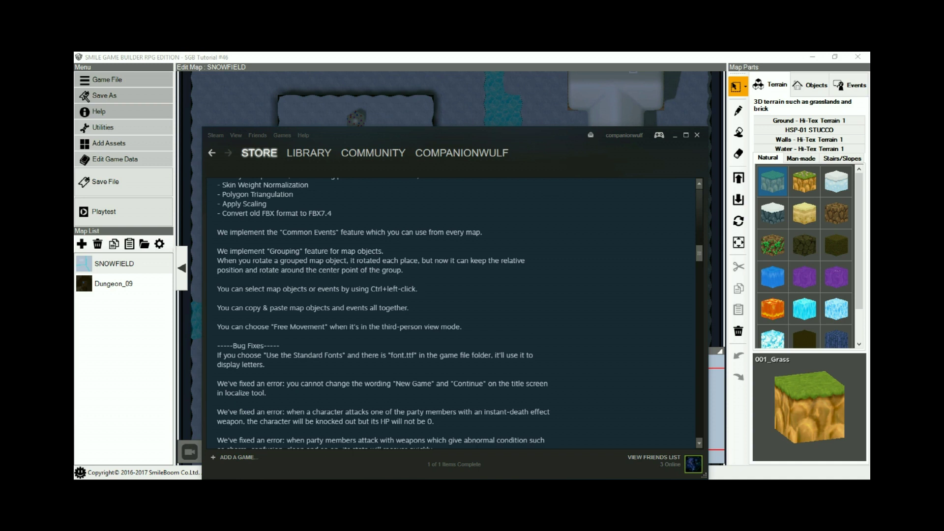
{"action": "left_click", "coordinate": [553, 228]}
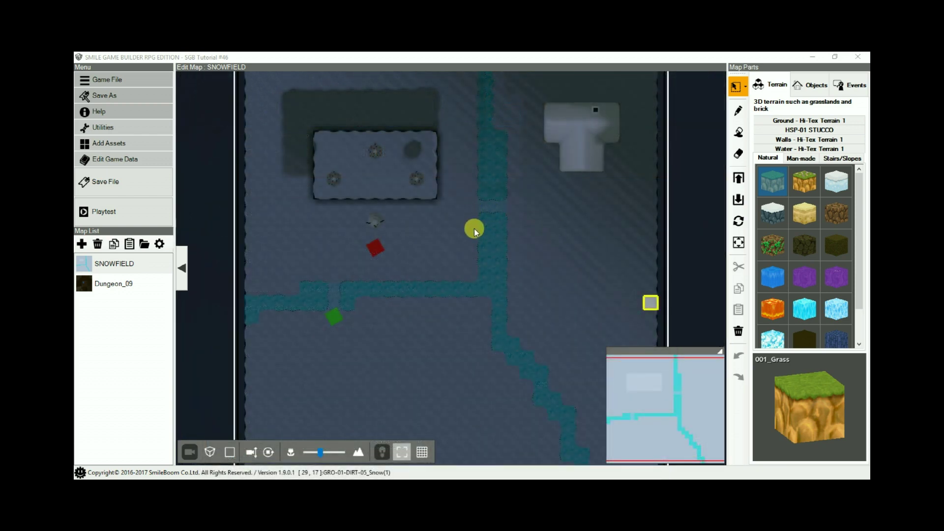
{"action": "left_click", "coordinate": [331, 182]}
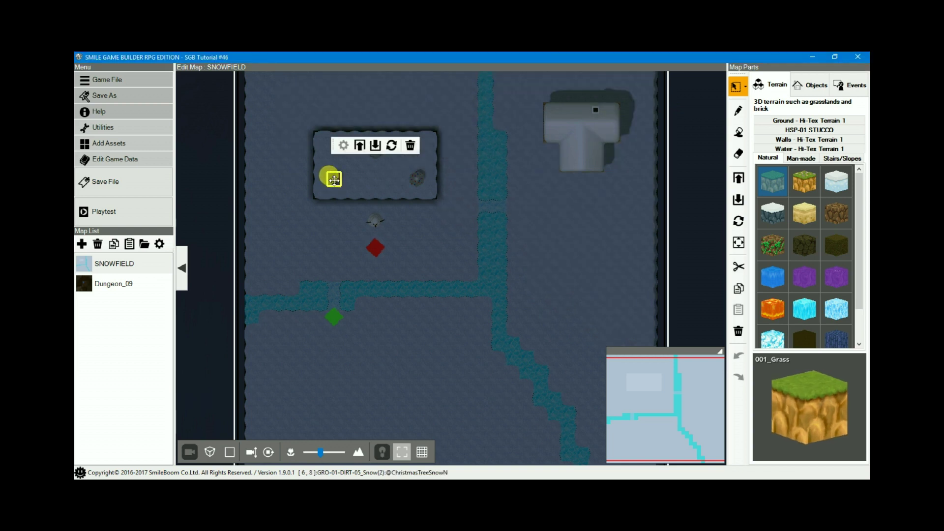
{"action": "right_click", "coordinate": [334, 179]}
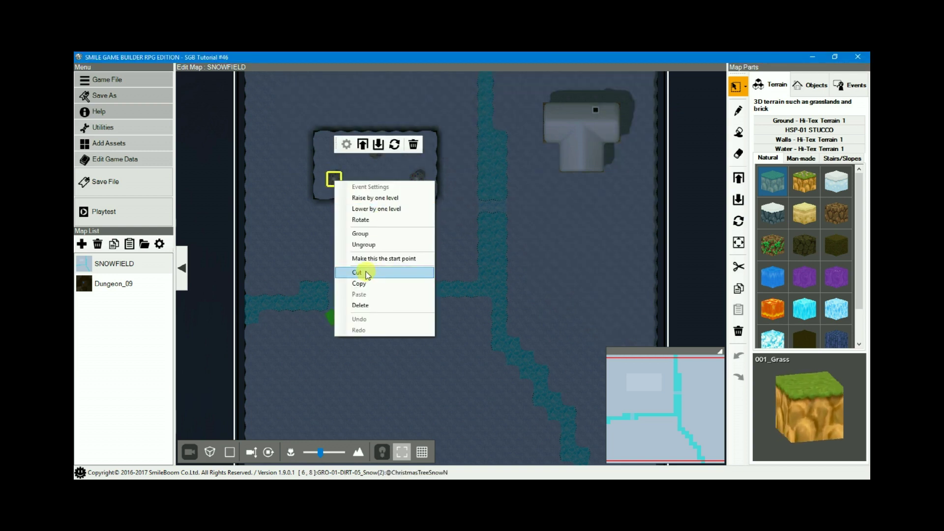
{"action": "right_click", "coordinate": [568, 271]}
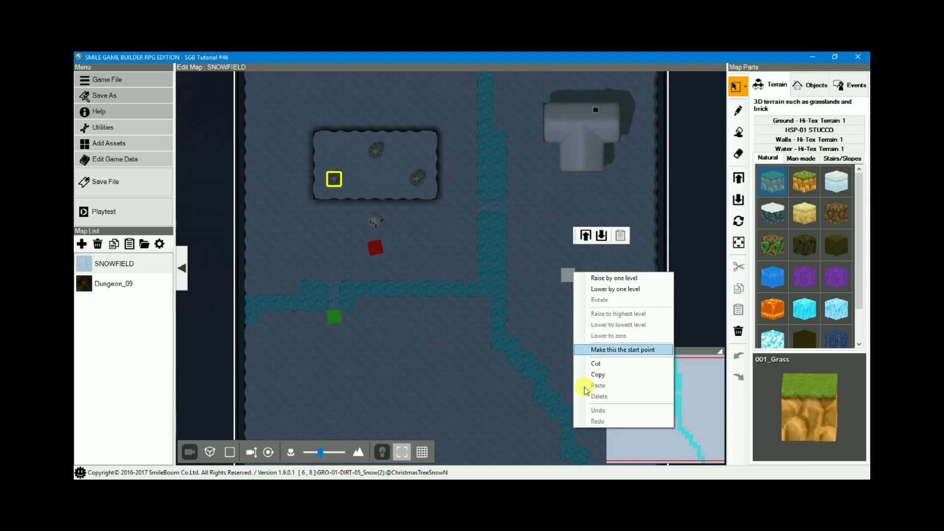
{"action": "left_click", "coordinate": [458, 254]}
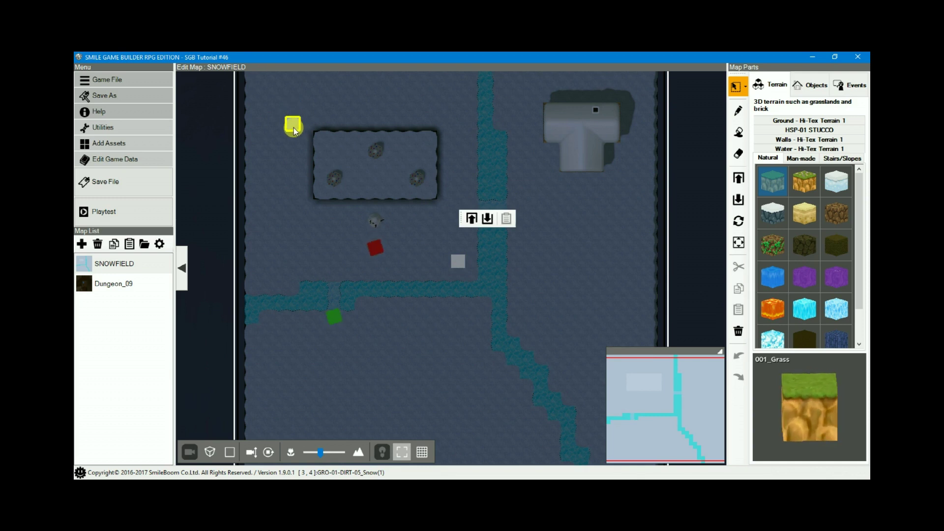
- Select the lower-left Christmas tree, the snowman event and the green event together, copy them, and paste them east of the river around tile 23, 14
{"action": "left_click", "coordinate": [334, 178]}
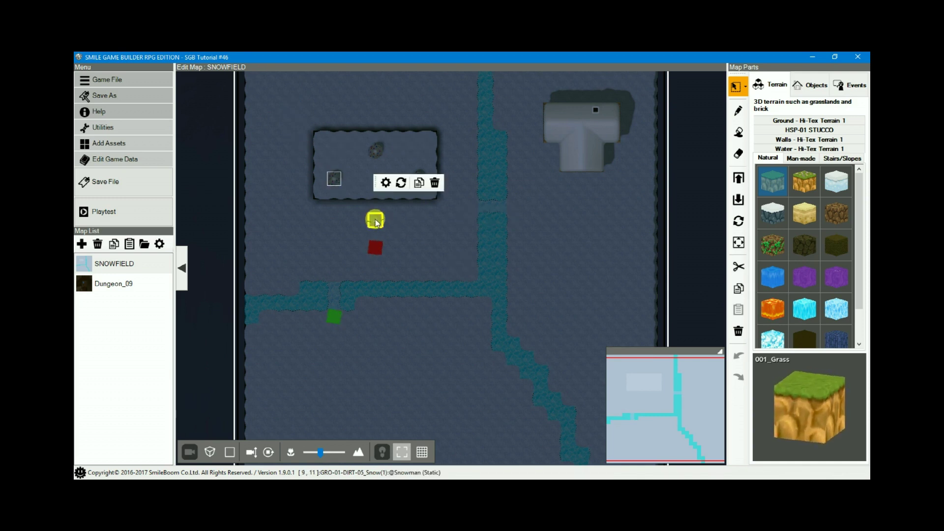
{"action": "left_click", "coordinate": [347, 316]}
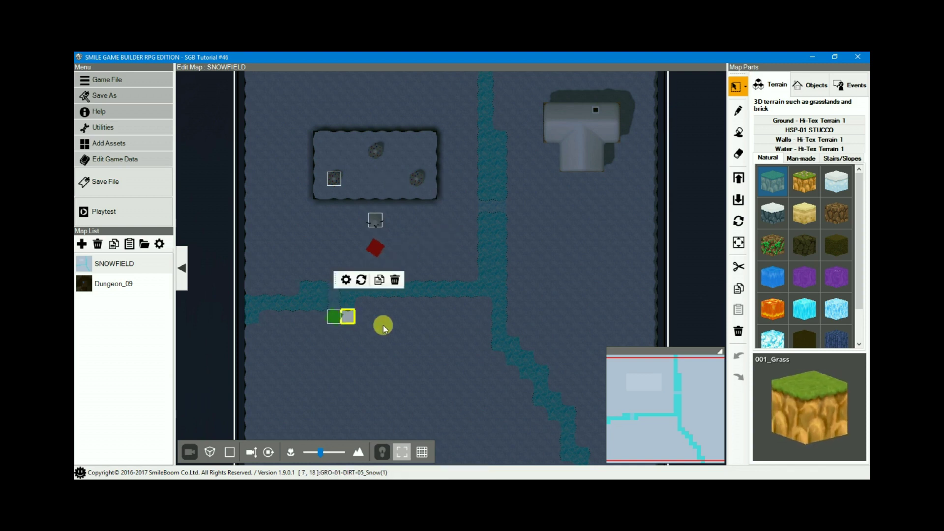
{"action": "left_click_drag", "start_coordinate": [383, 329], "coordinate": [373, 221]}
{"action": "right_click", "coordinate": [374, 221]}
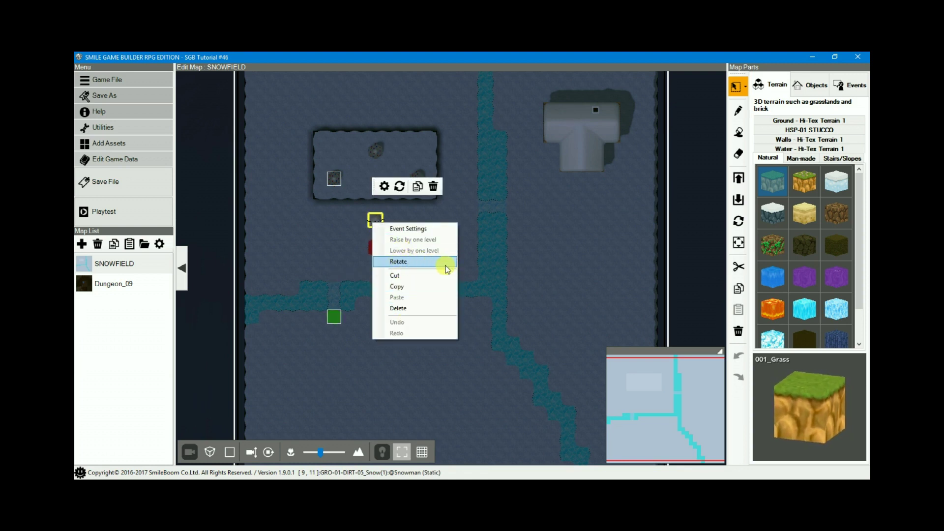
{"action": "left_click", "coordinate": [407, 288]}
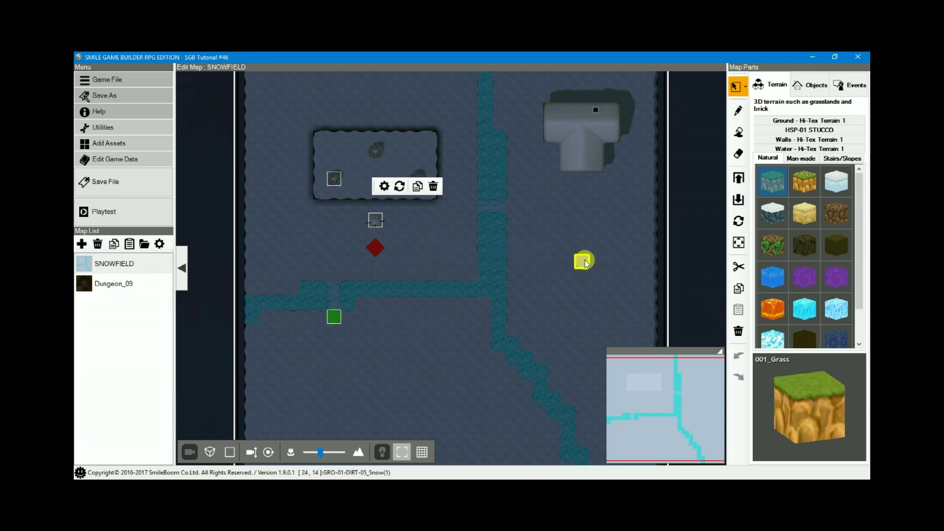
{"action": "right_click", "coordinate": [569, 262]}
{"action": "left_click", "coordinate": [601, 374]}
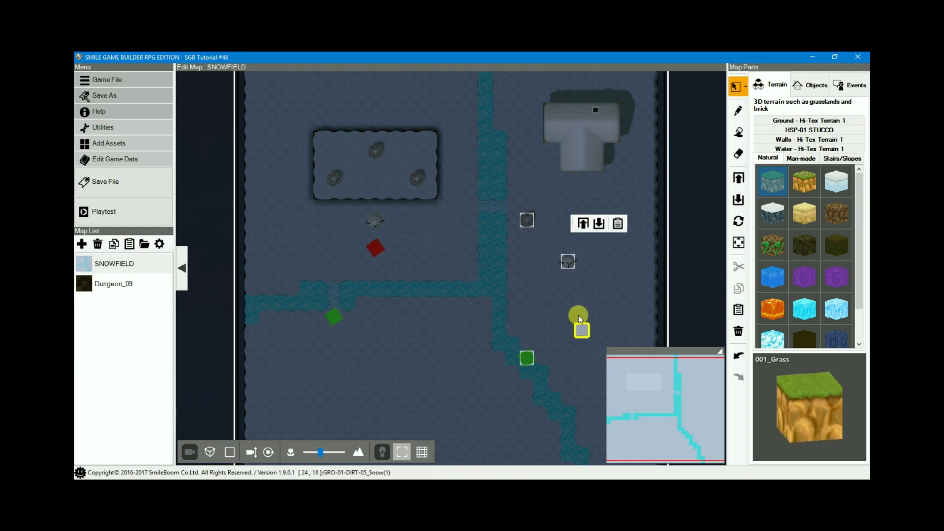
- Rotate the pasted snowman event twice in 90-degree increments
{"action": "right_click", "coordinate": [568, 261]}
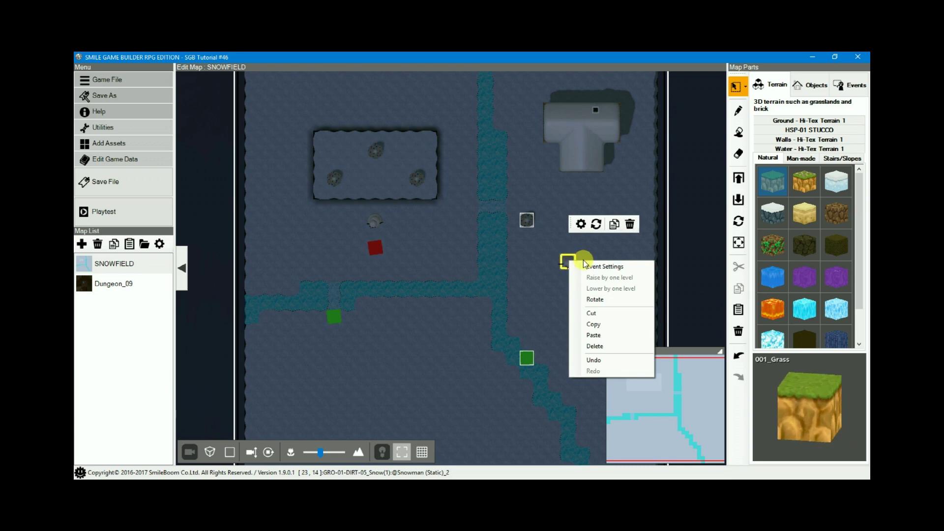
{"action": "left_click", "coordinate": [597, 224]}
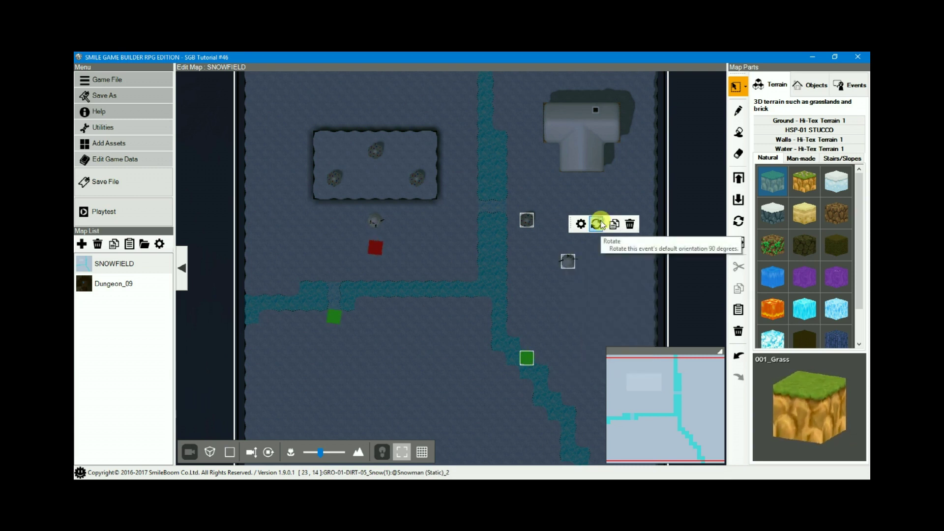
{"action": "left_click", "coordinate": [597, 224]}
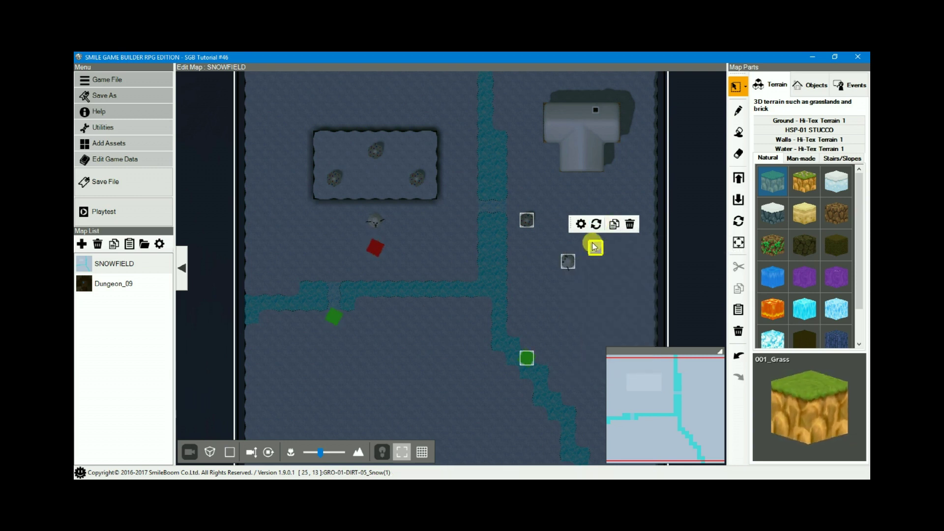
- Undo the rotations of the copied snowman and the pasting of the tree and events
{"action": "key", "text": "ctrl+z"}
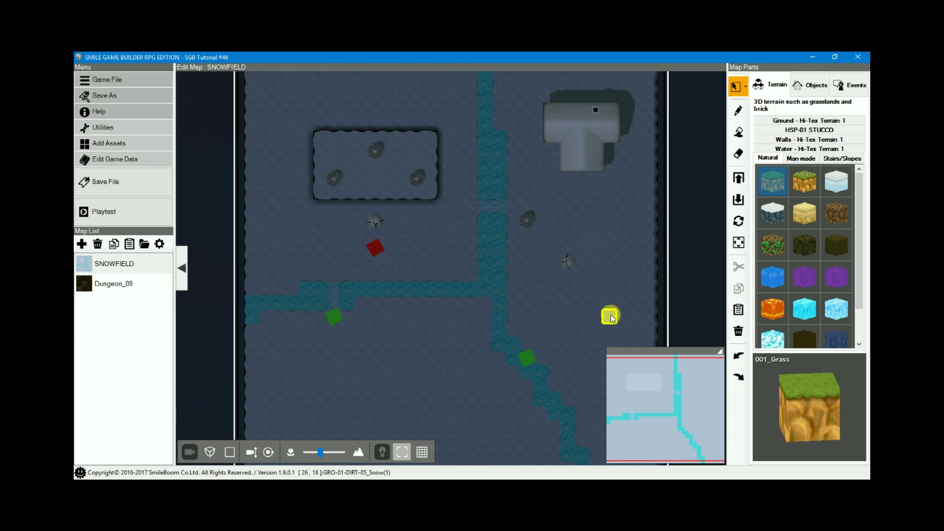
{"action": "key", "text": "ctrl+z"}
{"action": "key", "text": "ctrl+z"}
{"action": "key", "text": "ctrl+z"}
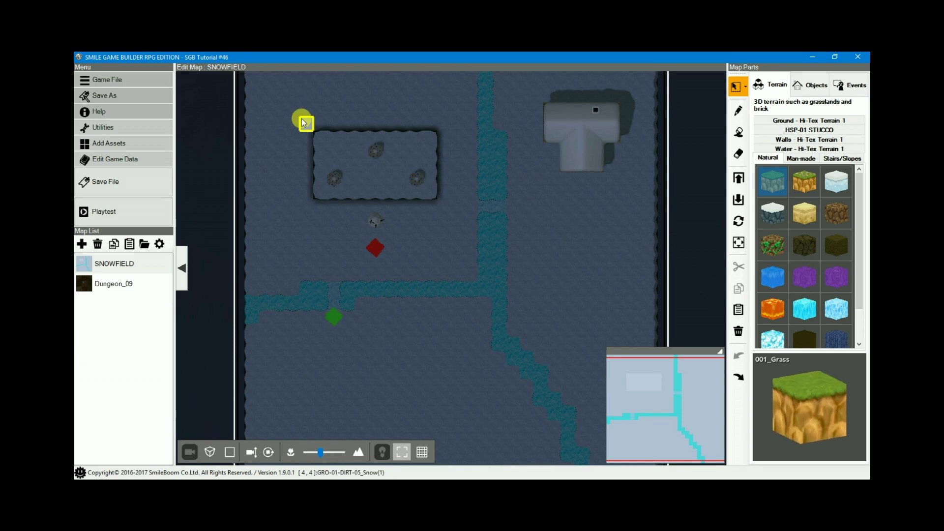
- Area-select the plateau's three Christmas trees and the snowman, copy them, paste them around tile 25, 16, and undo the paste
{"action": "left_click_drag", "start_coordinate": [298, 121], "coordinate": [468, 234]}
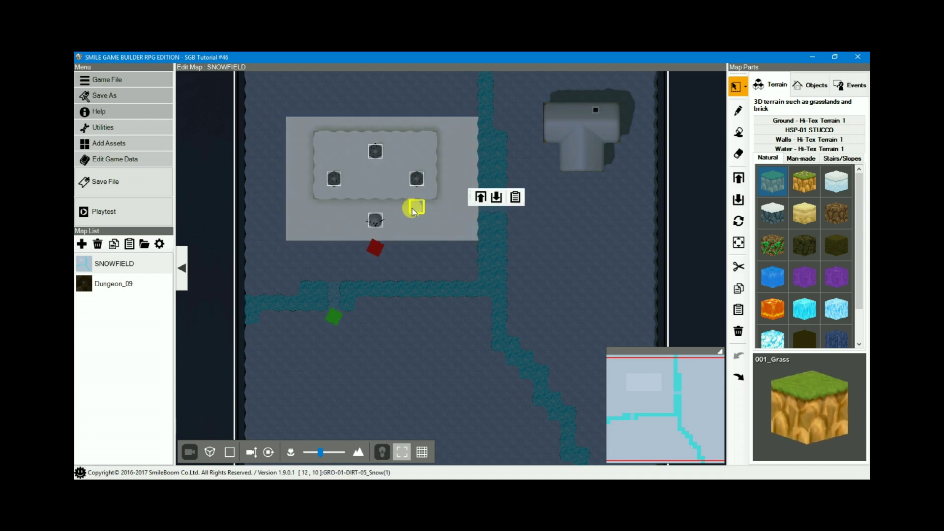
{"action": "right_click", "coordinate": [373, 219]}
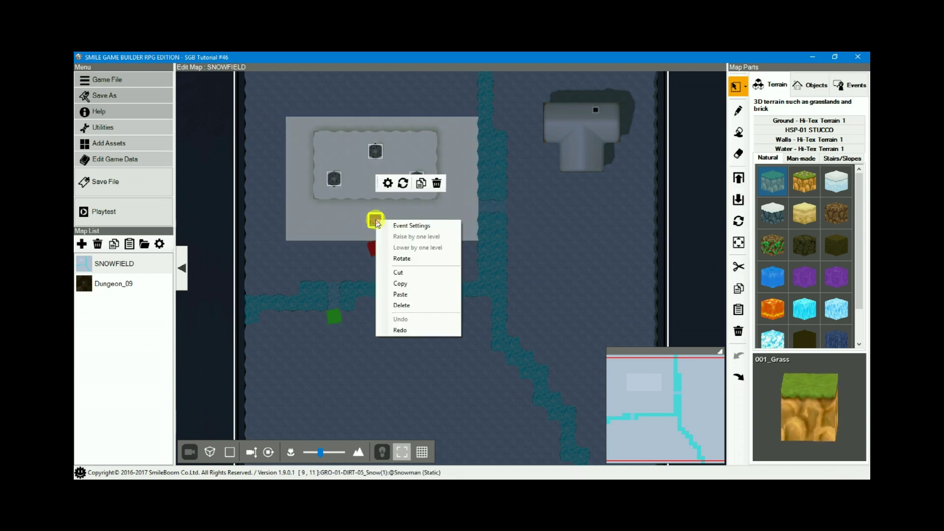
{"action": "left_click", "coordinate": [399, 283]}
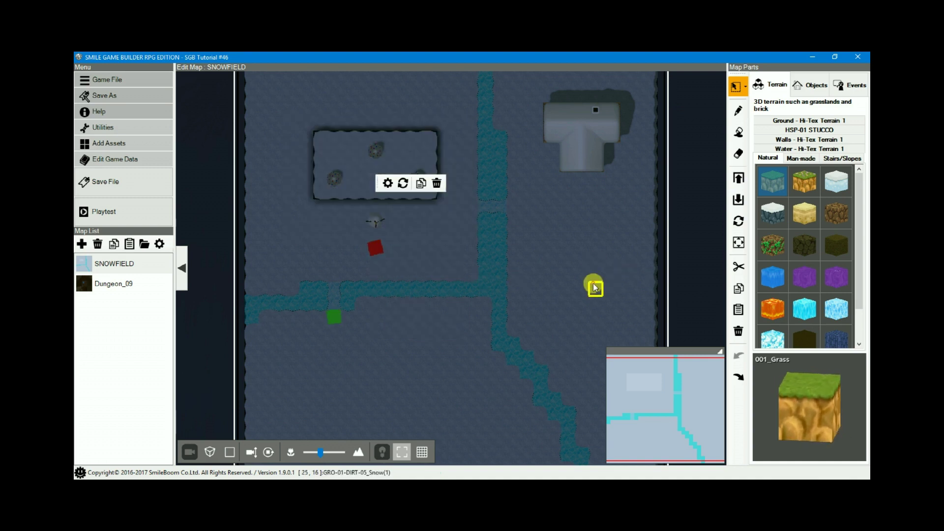
{"action": "right_click", "coordinate": [594, 288]}
{"action": "left_click", "coordinate": [618, 393]}
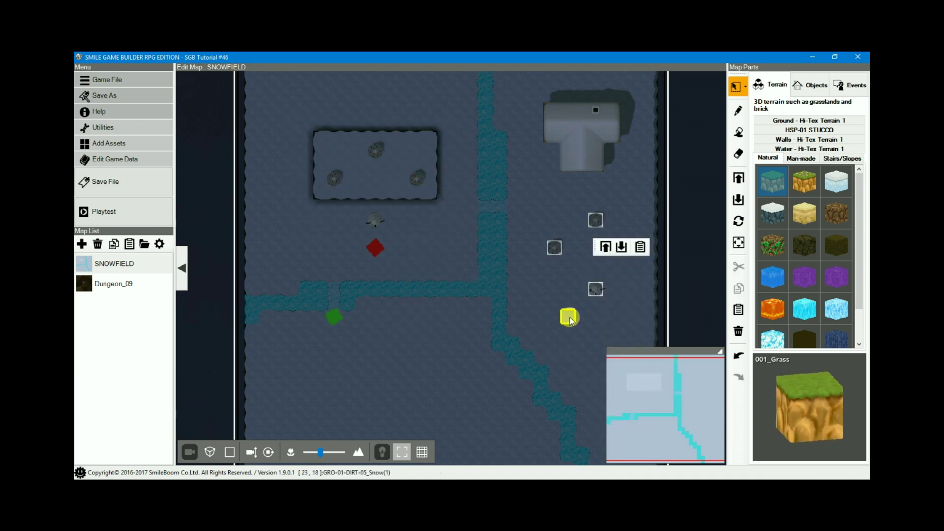
{"action": "key", "text": "ctrl+z"}
- In the game's camera settings, try Grid Movement for the third-person view, return it to Free Movement, and accept the settings
{"action": "scroll", "coordinate": [516, 288], "scroll_direction": "down", "scroll_amount": 2}
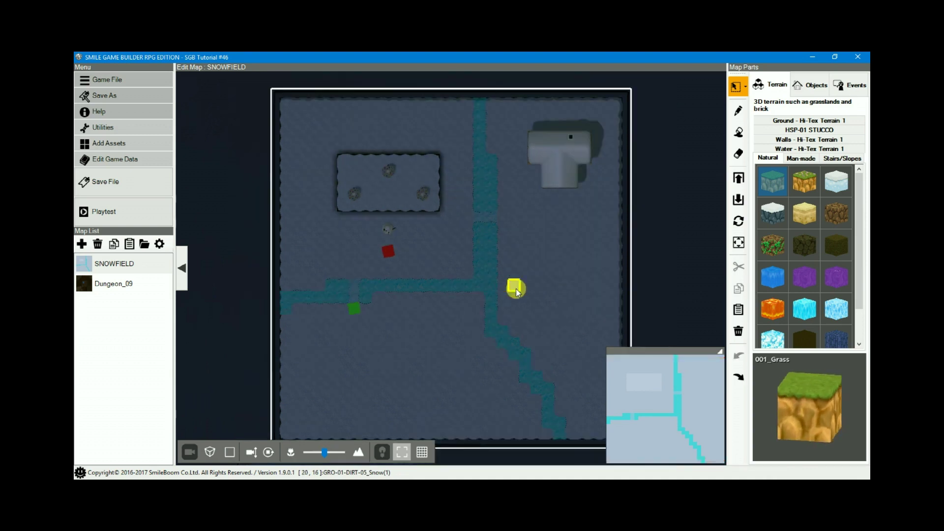
{"action": "left_click", "coordinate": [131, 165]}
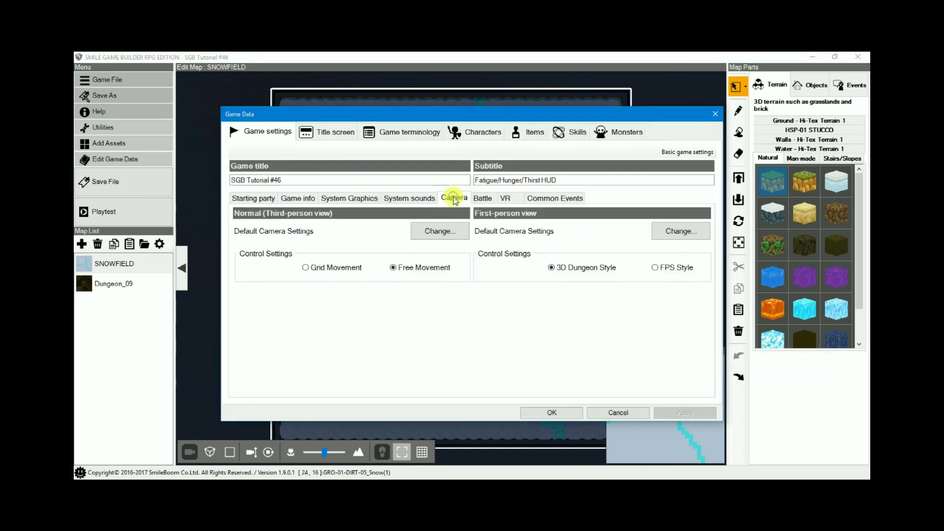
{"action": "left_click", "coordinate": [323, 268]}
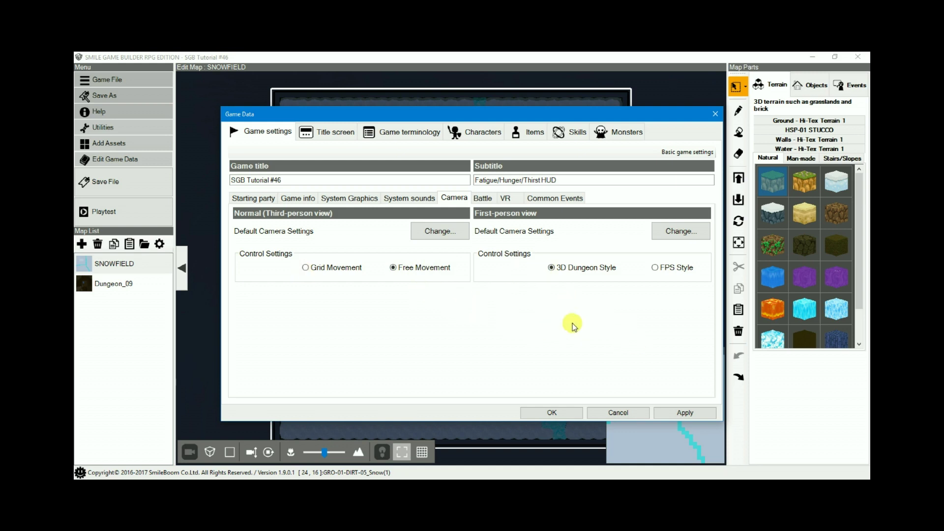
{"action": "left_click", "coordinate": [572, 412]}
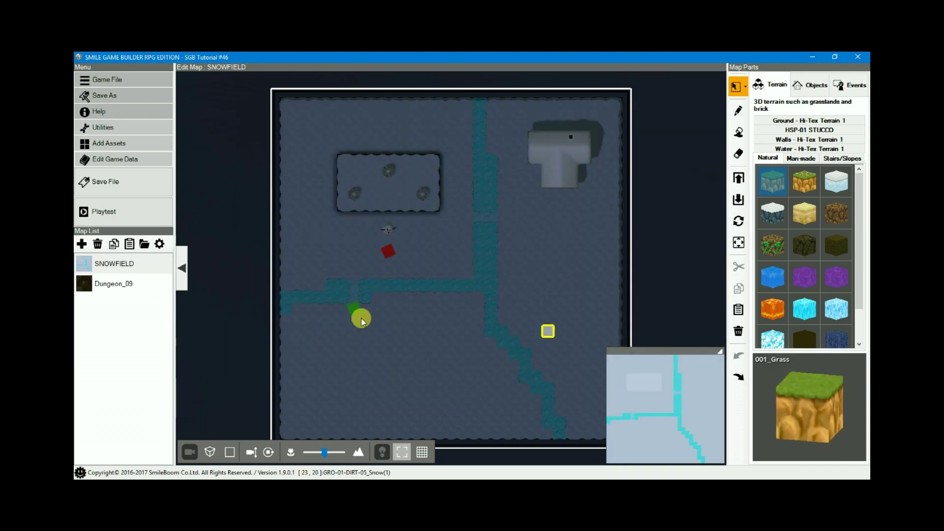
- Playtest the game, walking the character freely past the snowman, around the snowfield plateau and on to the dungeon
{"action": "left_click", "coordinate": [120, 212]}
{"action": "key", "text": "Up"}
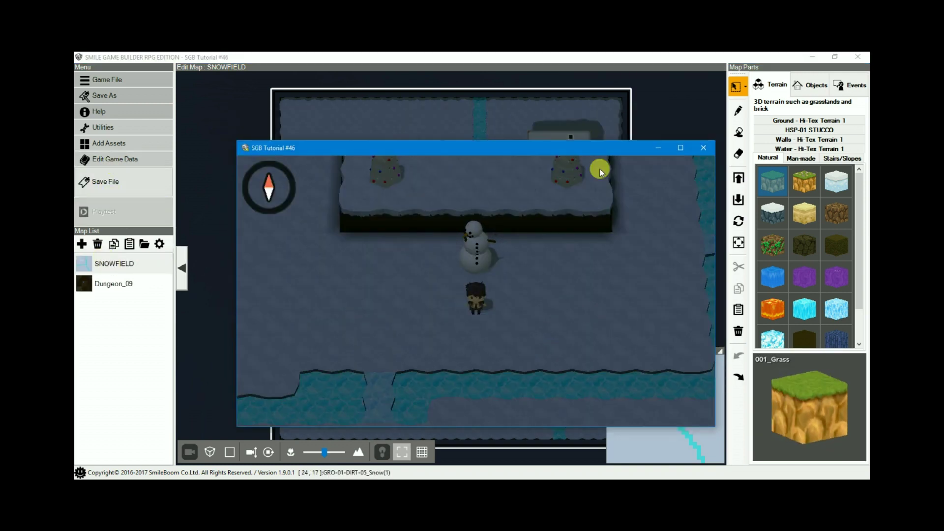
{"action": "key", "text": "Left"}
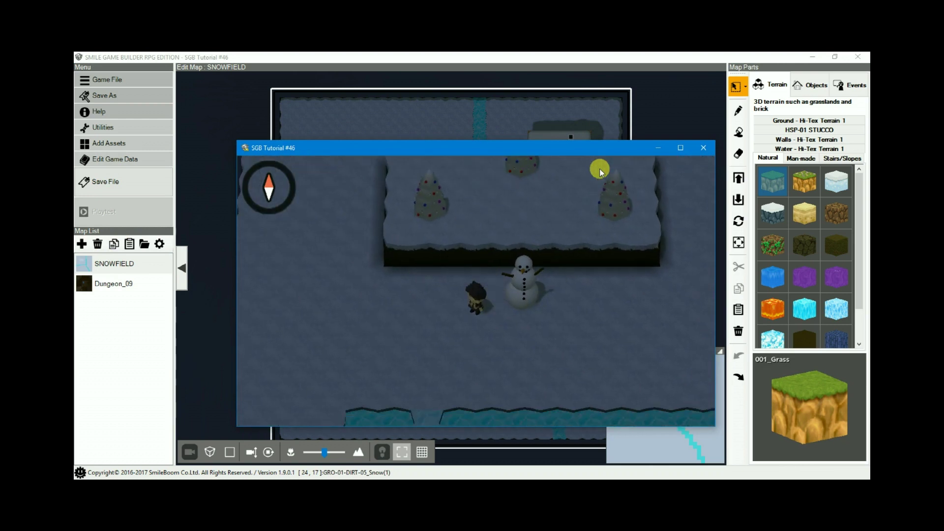
{"action": "key", "text": "q"}
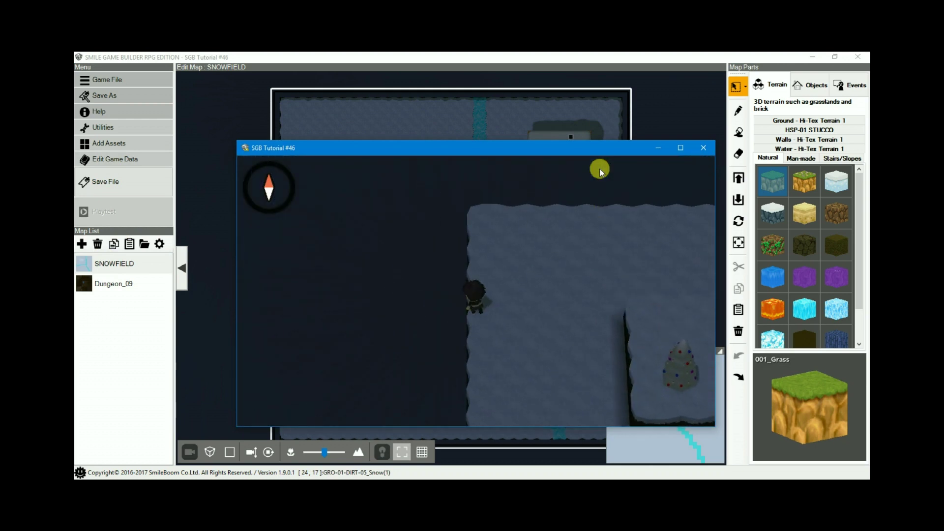
{"action": "key", "text": "q"}
{"action": "key", "text": "q"}
{"action": "key", "text": "q"}
{"action": "key", "text": "q"}
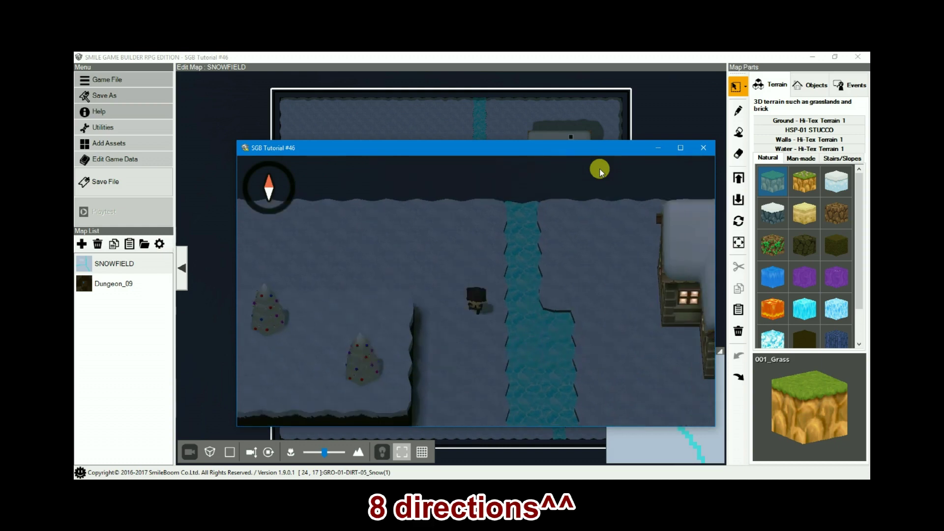
{"action": "key", "text": "Down"}
{"action": "key", "text": "Left"}
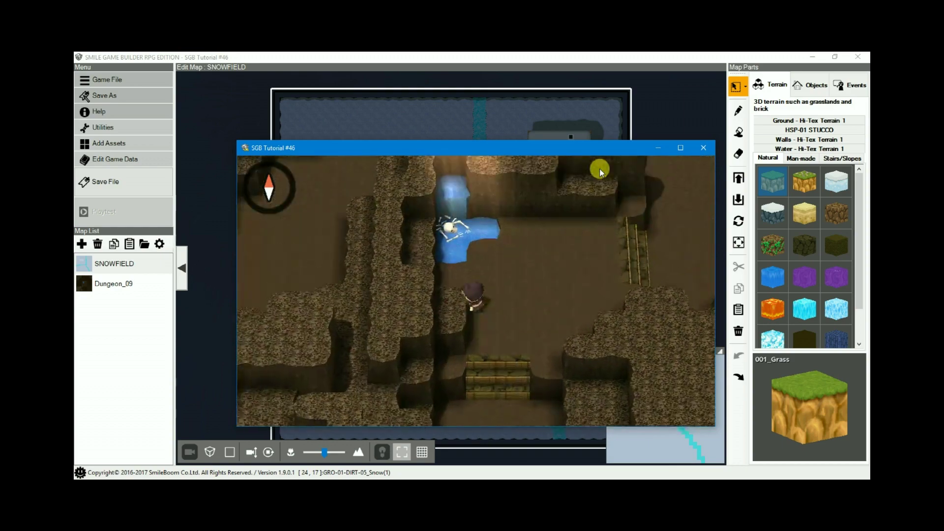
- Walk the character in several directions through the dungeon around the rocks, water and wooden door, and end the playtest
{"action": "key", "text": "q"}
{"action": "key", "text": "q"}
{"action": "key", "text": "q"}
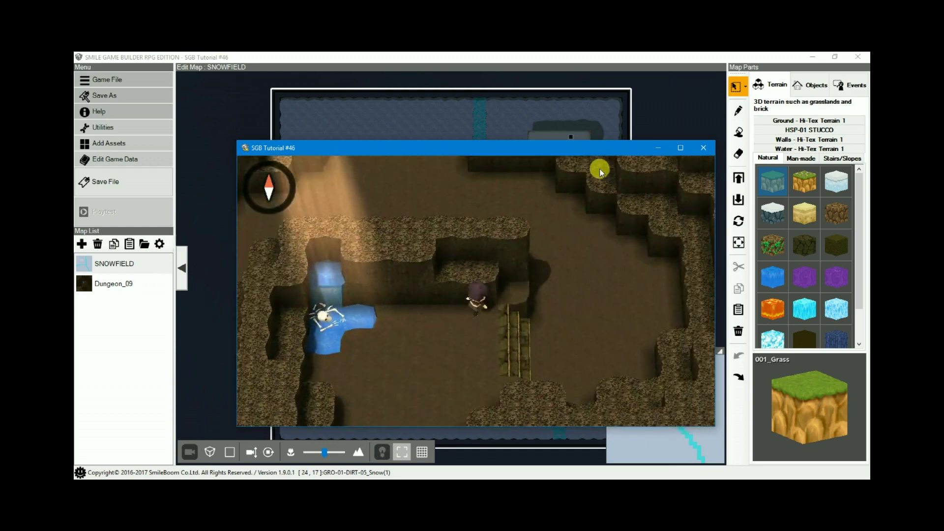
{"action": "key", "text": "q"}
{"action": "key", "text": "q"}
{"action": "key", "text": "q"}
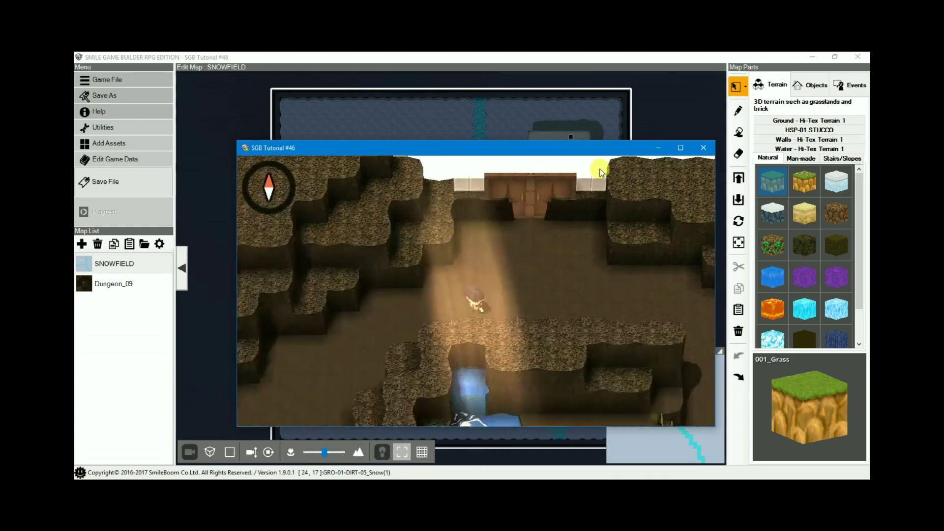
{"action": "key", "text": "q"}
{"action": "key", "text": "q"}
{"action": "key", "text": "q"}
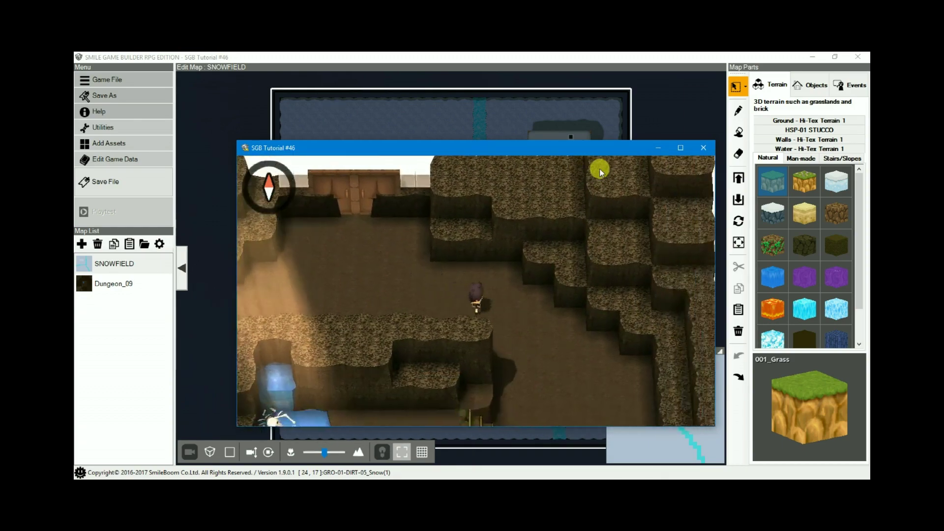
{"action": "key", "text": "Down"}
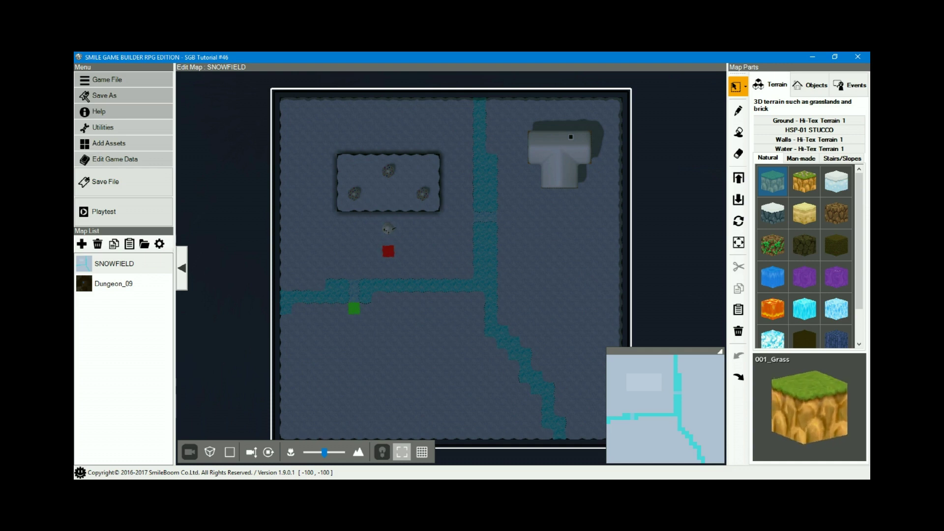
- Open the common events in the game data and look at the Four Directional Camera and Eight Directional Camera functions
{"action": "left_click", "coordinate": [130, 161]}
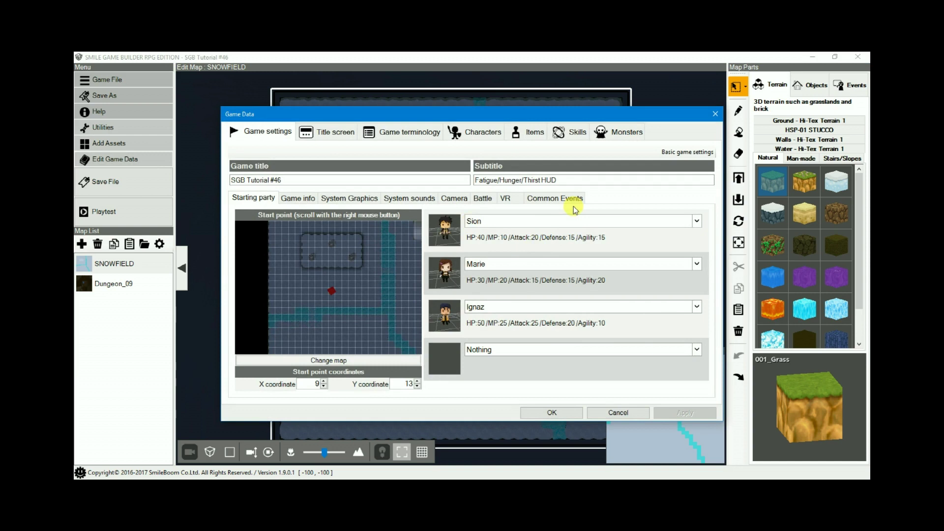
{"action": "left_click", "coordinate": [574, 200]}
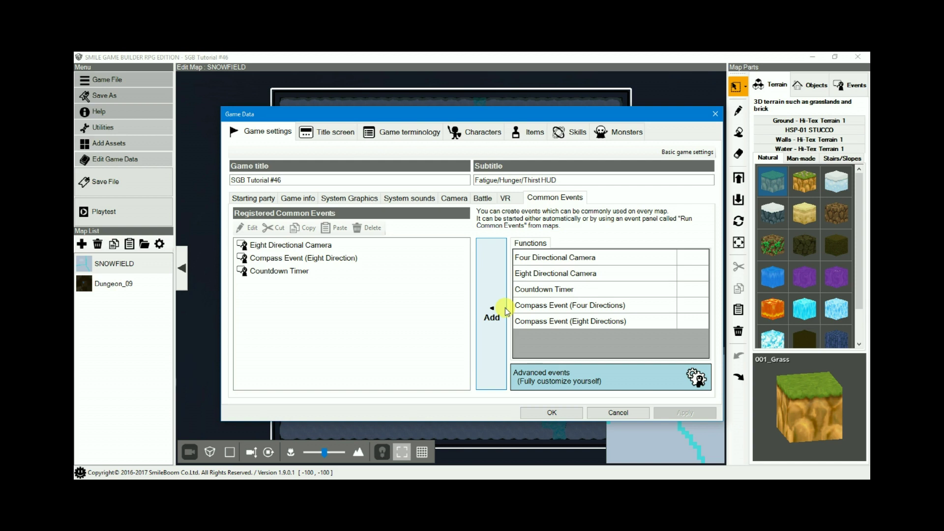
{"action": "left_click", "coordinate": [553, 259]}
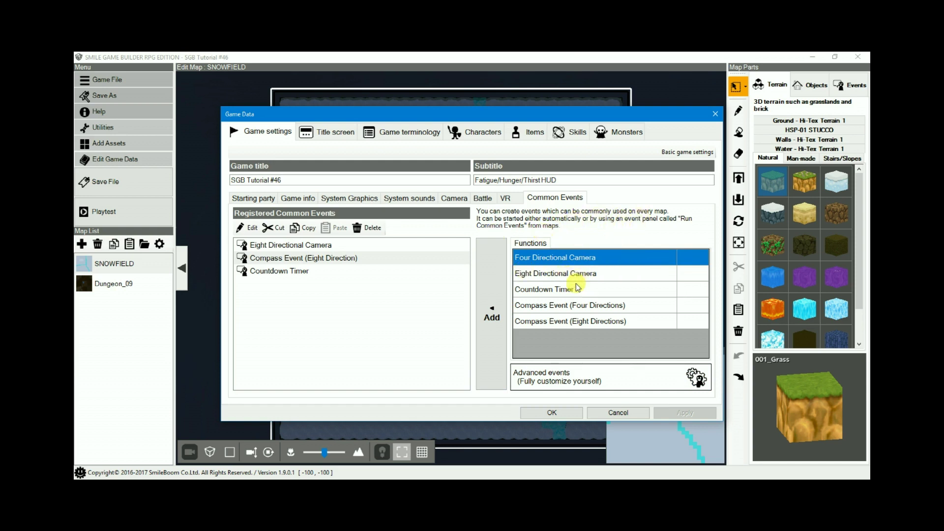
{"action": "left_click", "coordinate": [552, 278]}
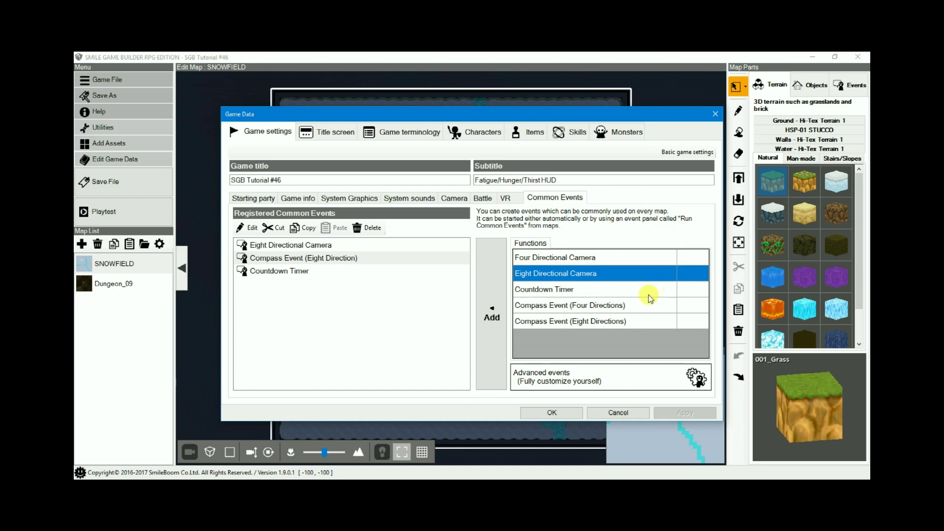
- Open the registered Eight Directional Camera event, highlight the check of Local Variable 2 being equal to 0, and examine its whole branch
{"action": "left_click", "coordinate": [317, 246]}
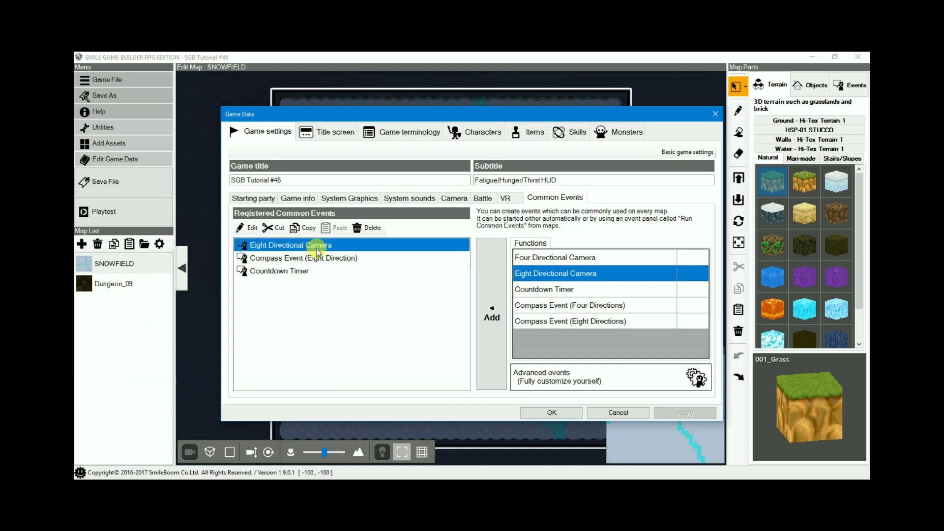
{"action": "double_click", "coordinate": [284, 248]}
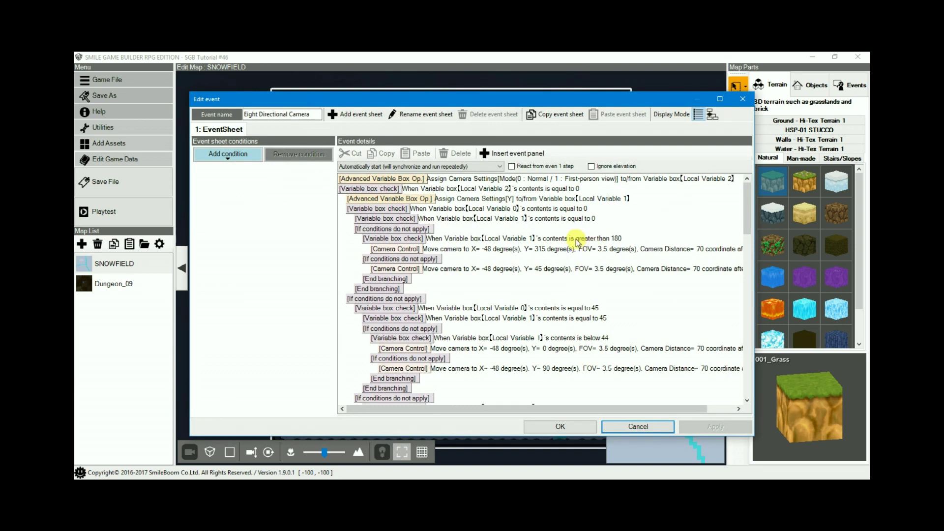
{"action": "left_click", "coordinate": [537, 181]}
{"action": "left_click", "coordinate": [542, 189]}
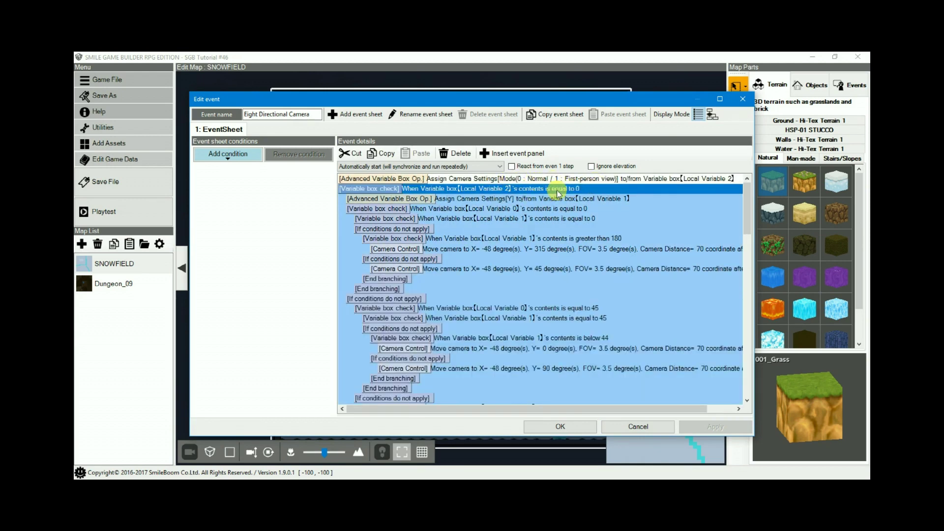
{"action": "scroll", "coordinate": [554, 194], "scroll_direction": "down", "scroll_amount": 1}
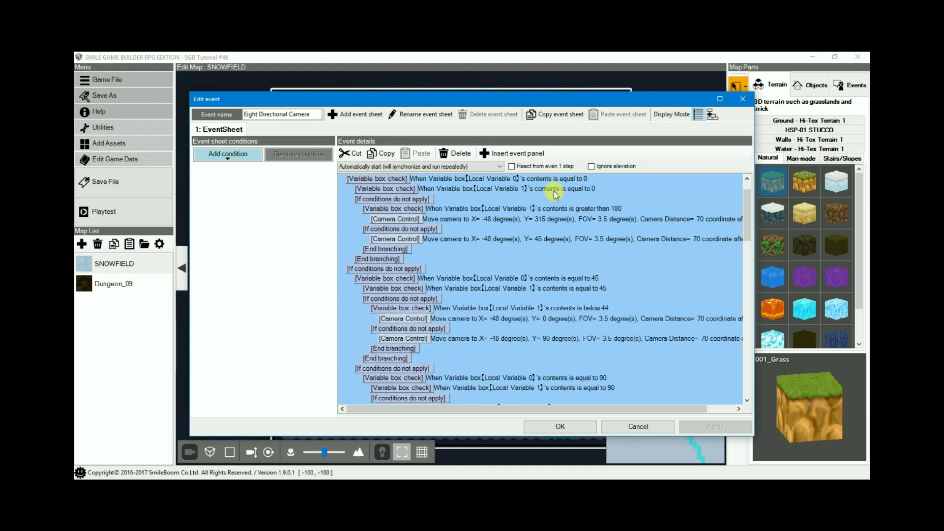
{"action": "scroll", "coordinate": [555, 194], "scroll_direction": "up", "scroll_amount": 1}
{"action": "scroll", "coordinate": [554, 194], "scroll_direction": "down", "scroll_amount": 12}
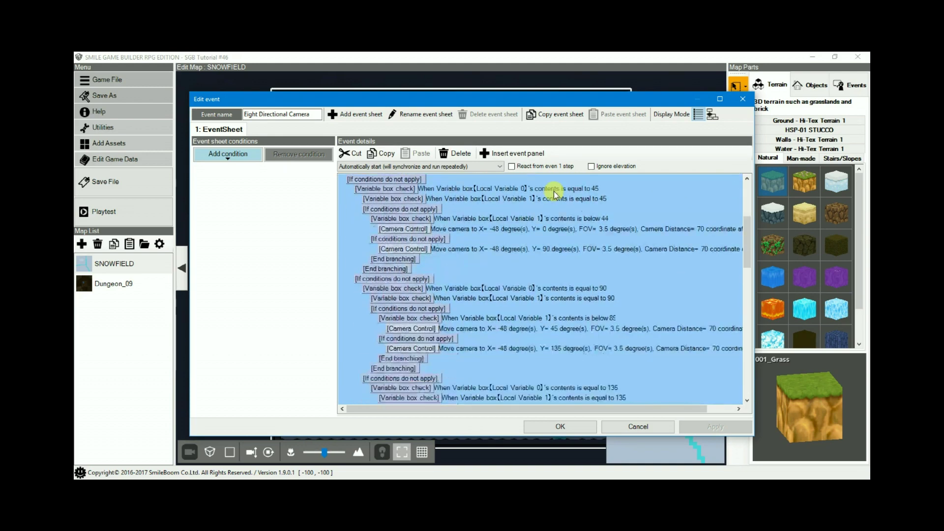
{"action": "scroll", "coordinate": [555, 194], "scroll_direction": "down", "scroll_amount": 10}
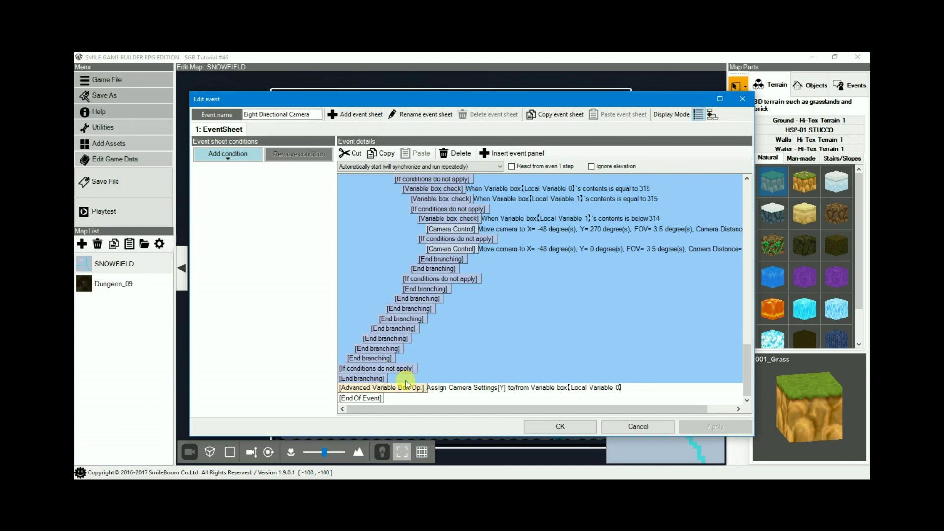
- Select the outermost End branching line, review the event sheet from its start, and close the event without saving
{"action": "left_click", "coordinate": [375, 380]}
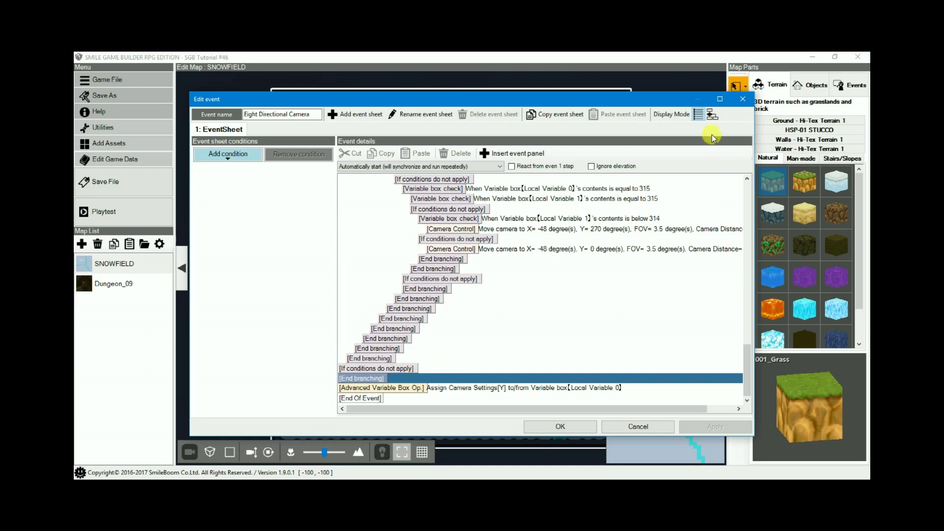
{"action": "scroll", "coordinate": [532, 273], "scroll_direction": "up", "scroll_amount": 10}
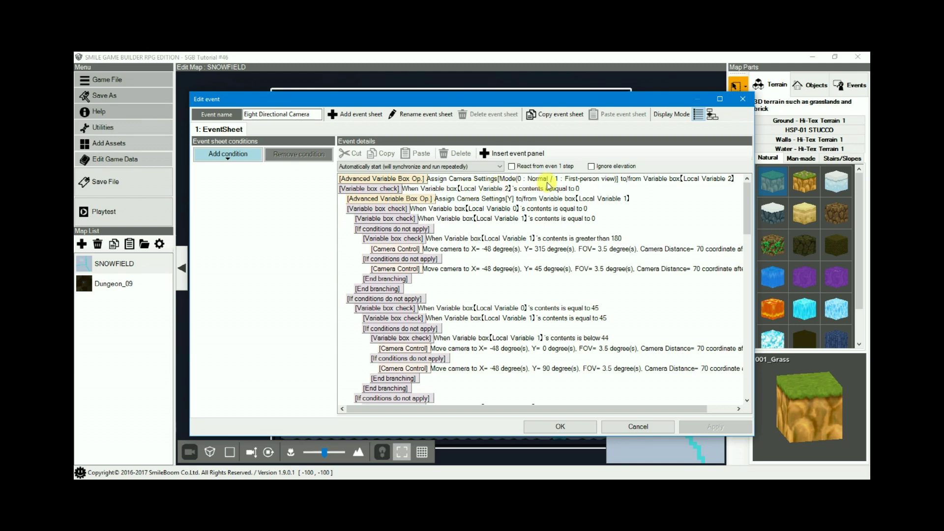
{"action": "scroll", "coordinate": [480, 332], "scroll_direction": "down", "scroll_amount": 10}
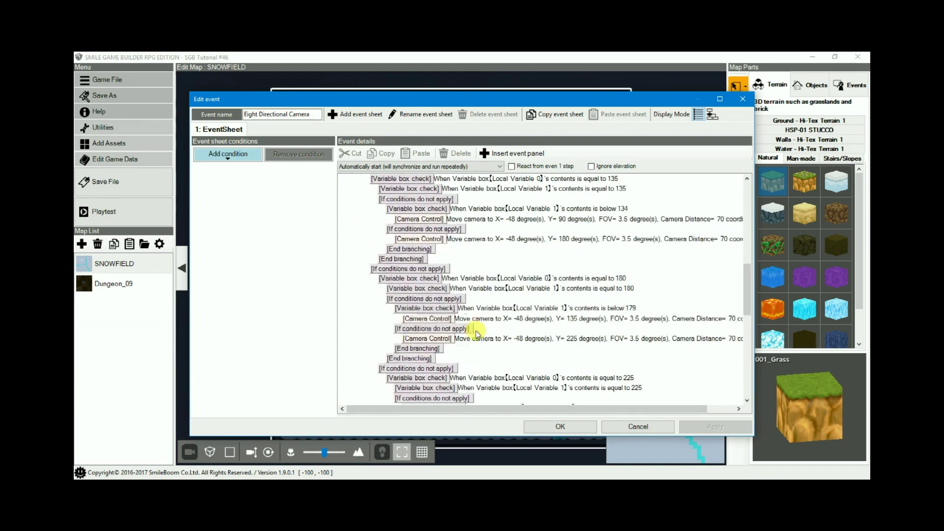
{"action": "left_click", "coordinate": [365, 379]}
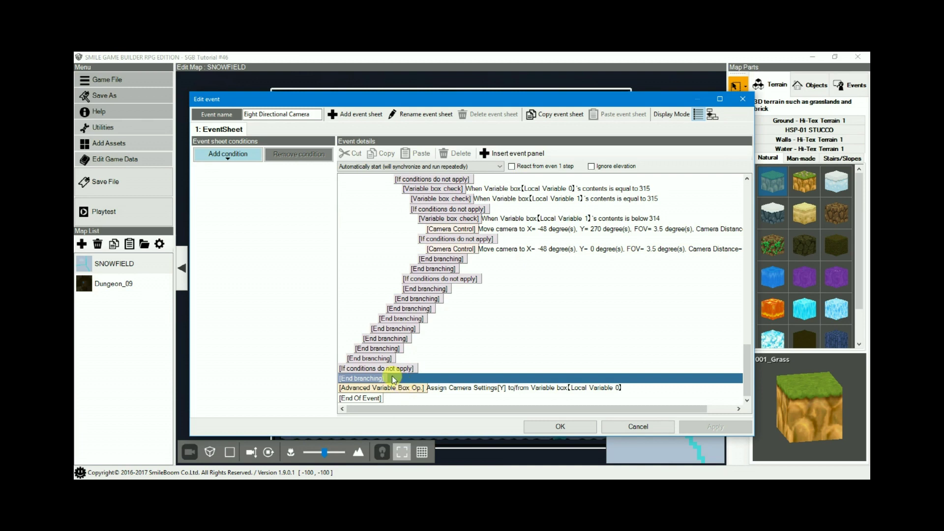
{"action": "left_click", "coordinate": [648, 427]}
- View the Compass Event (Four Directions) settings and the image choices for its north pointer, and cancel without adding it
{"action": "left_click", "coordinate": [564, 306]}
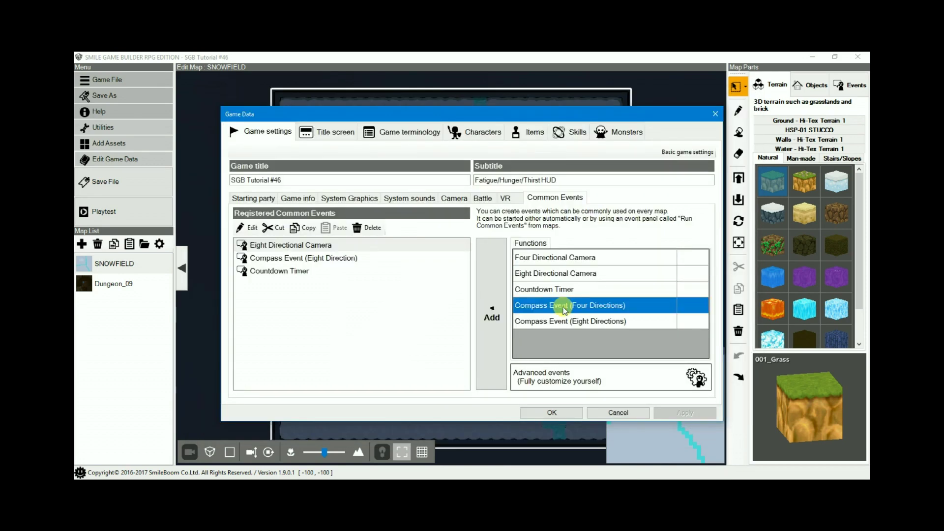
{"action": "double_click", "coordinate": [564, 306]}
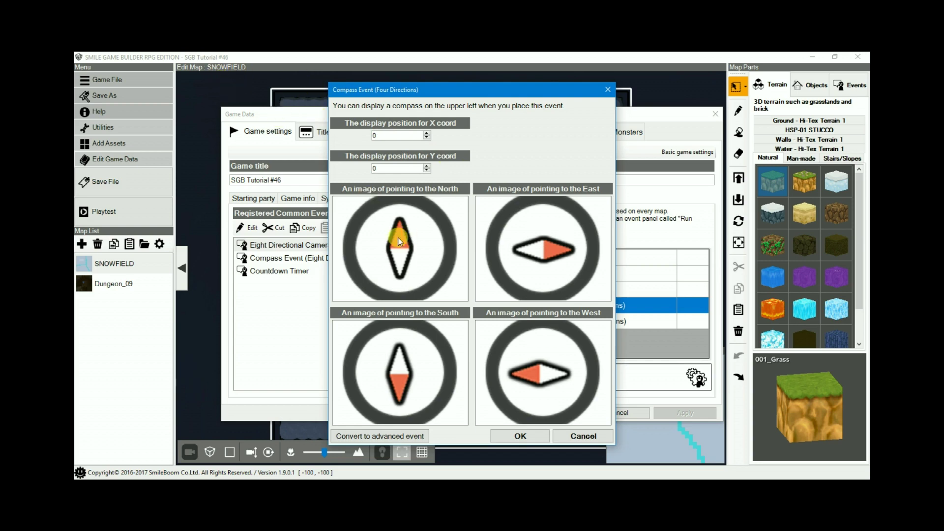
{"action": "left_click", "coordinate": [406, 262]}
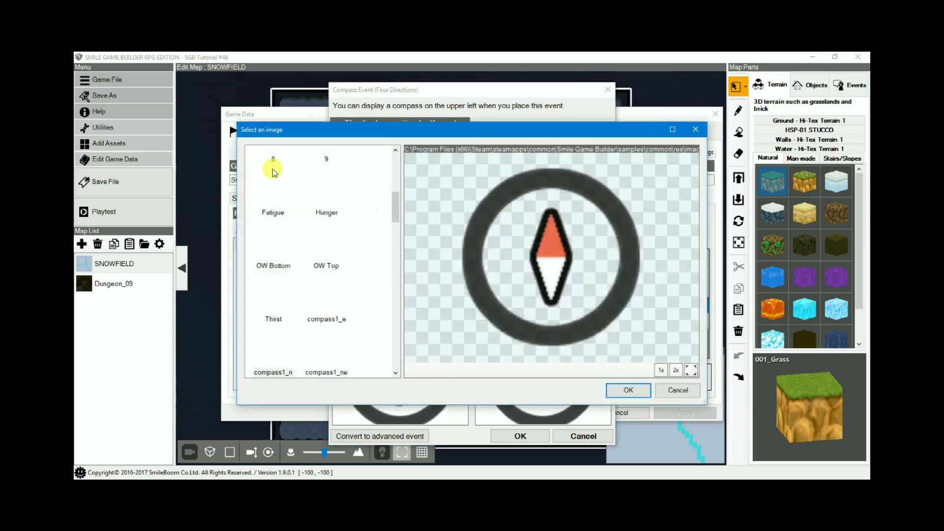
{"action": "left_click", "coordinate": [679, 390]}
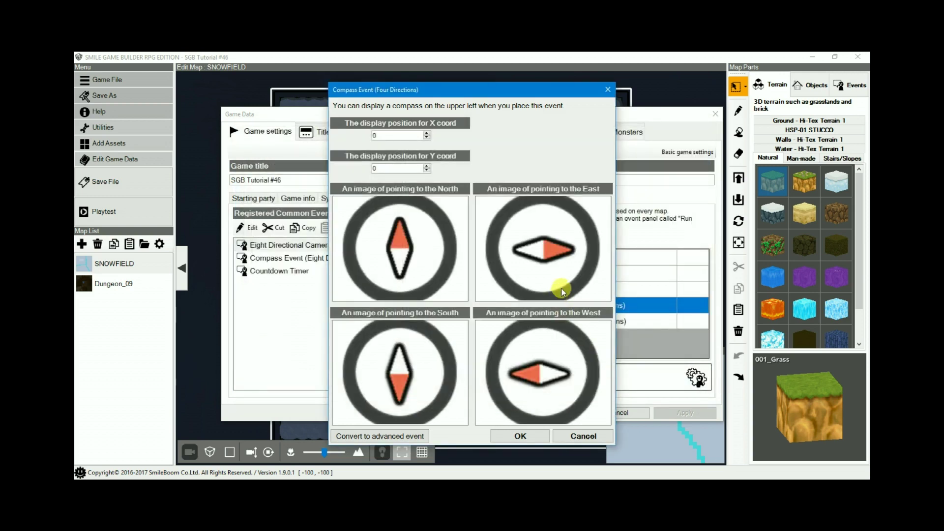
{"action": "left_click", "coordinate": [583, 436]}
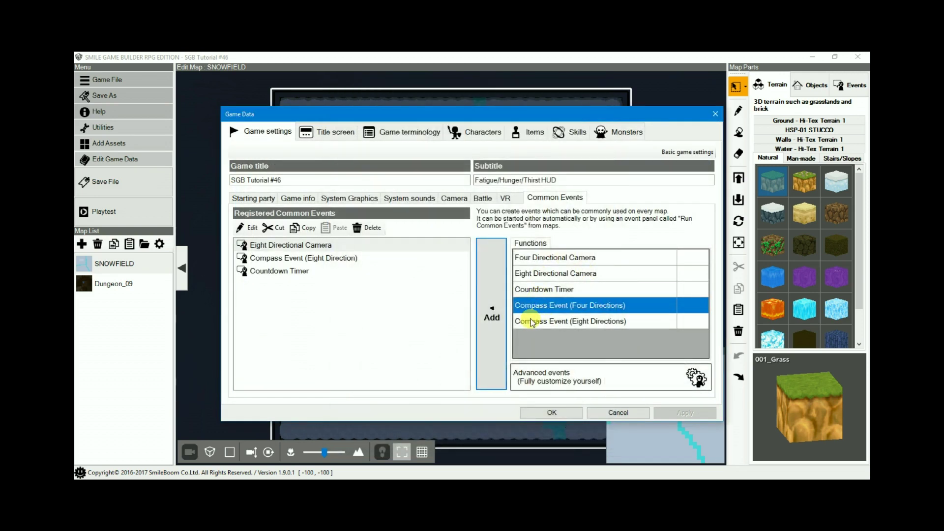
- View the display positions and all compass images of the Compass Event (Eight Directions), and cancel without adding it
{"action": "left_click", "coordinate": [335, 259]}
{"action": "left_click", "coordinate": [551, 322]}
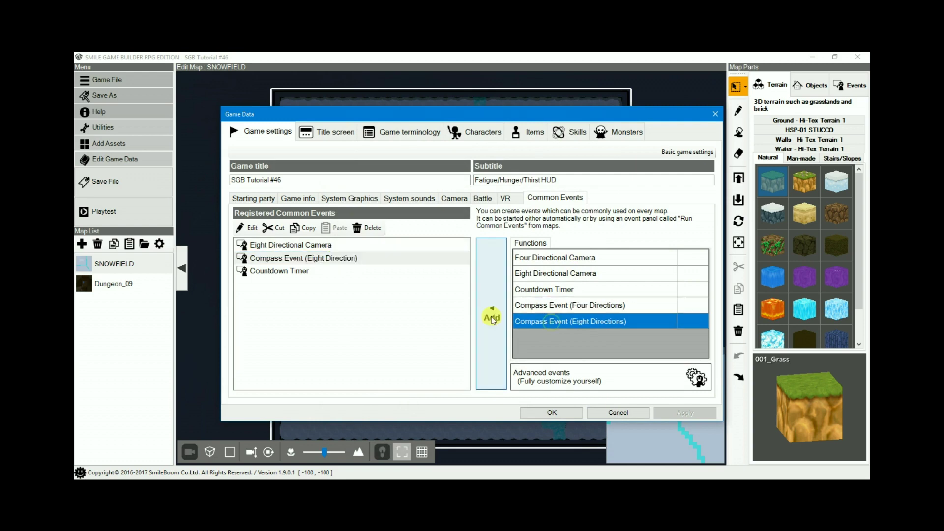
{"action": "left_click", "coordinate": [491, 318]}
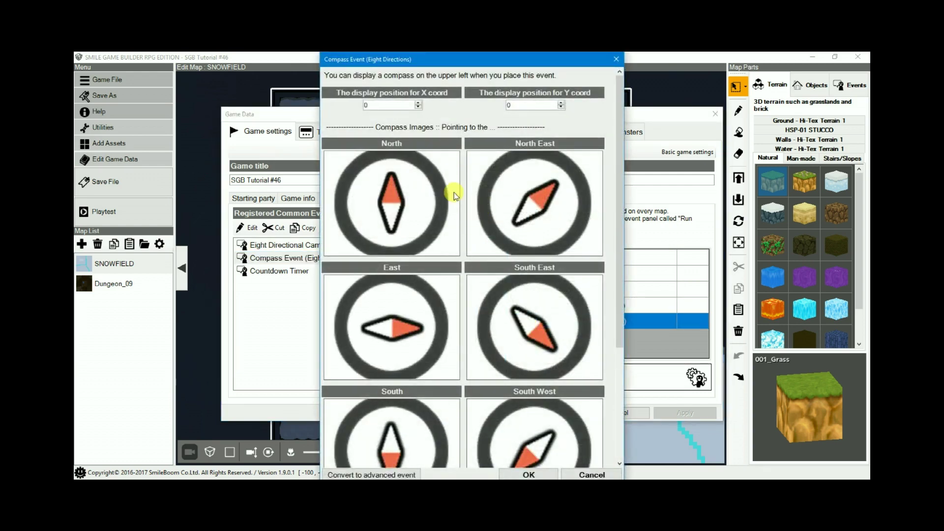
{"action": "scroll", "coordinate": [596, 239], "scroll_direction": "down", "scroll_amount": 3}
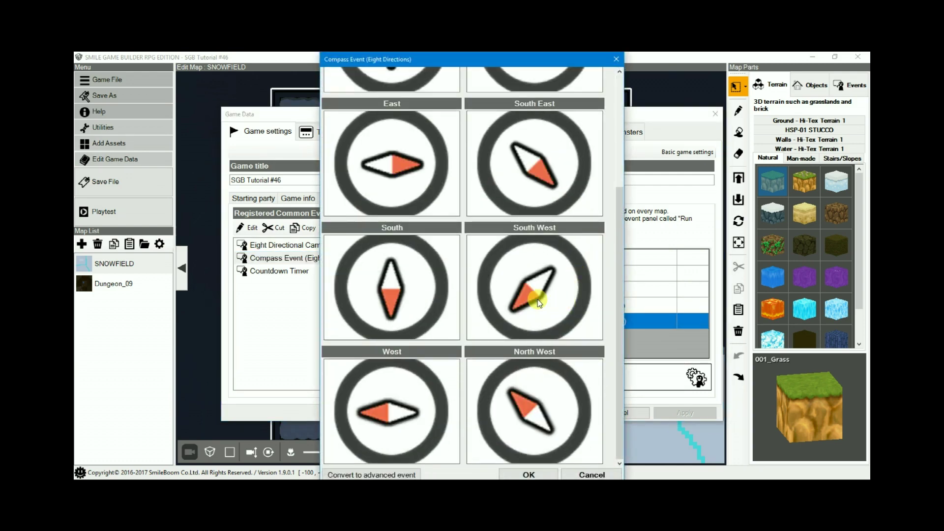
{"action": "left_click", "coordinate": [591, 475]}
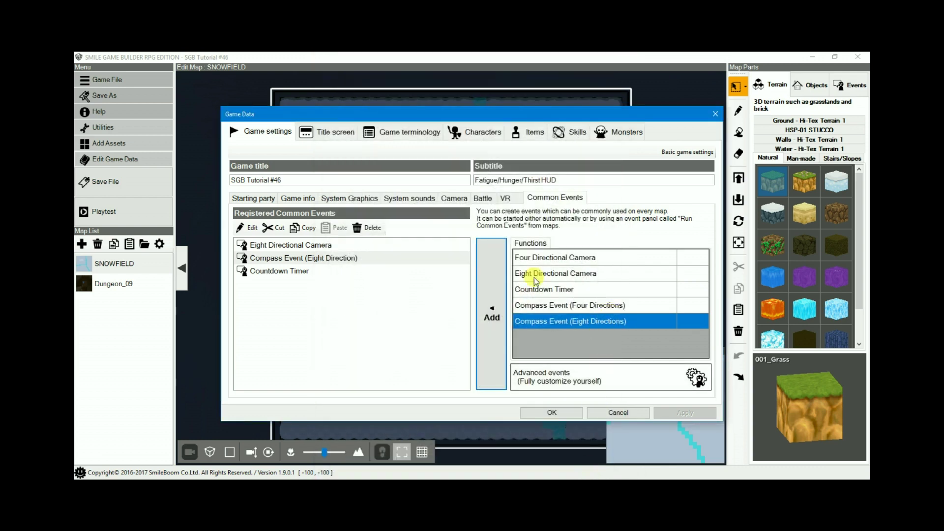
- Open the settings for adding a Countdown Timer common event and examine its timer variable and display positions
{"action": "left_click", "coordinate": [549, 292]}
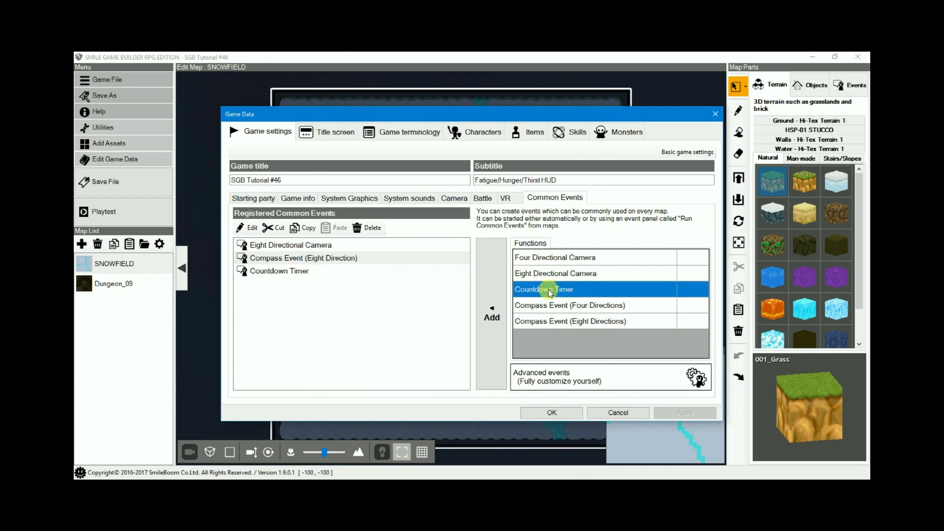
{"action": "left_click", "coordinate": [493, 309]}
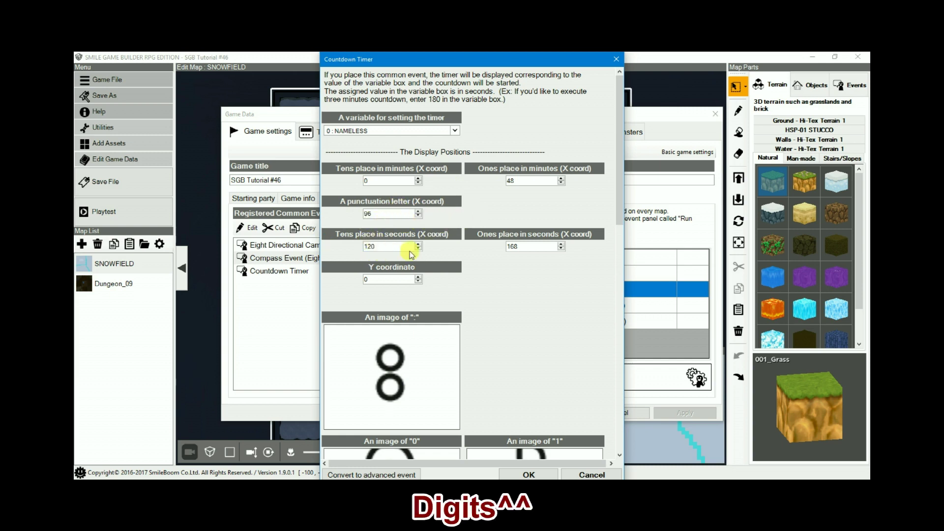
{"action": "scroll", "coordinate": [490, 292], "scroll_direction": "down", "scroll_amount": 2}
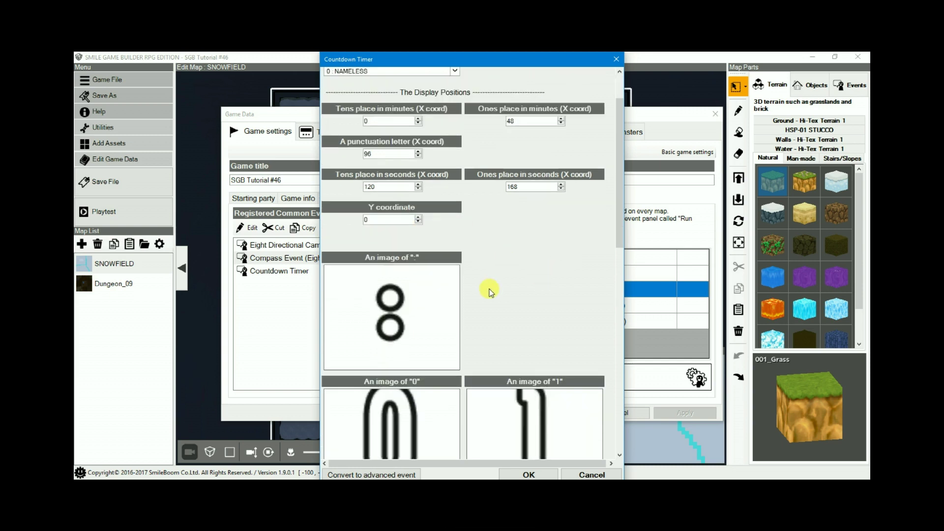
{"action": "scroll", "coordinate": [489, 292], "scroll_direction": "up", "scroll_amount": 2}
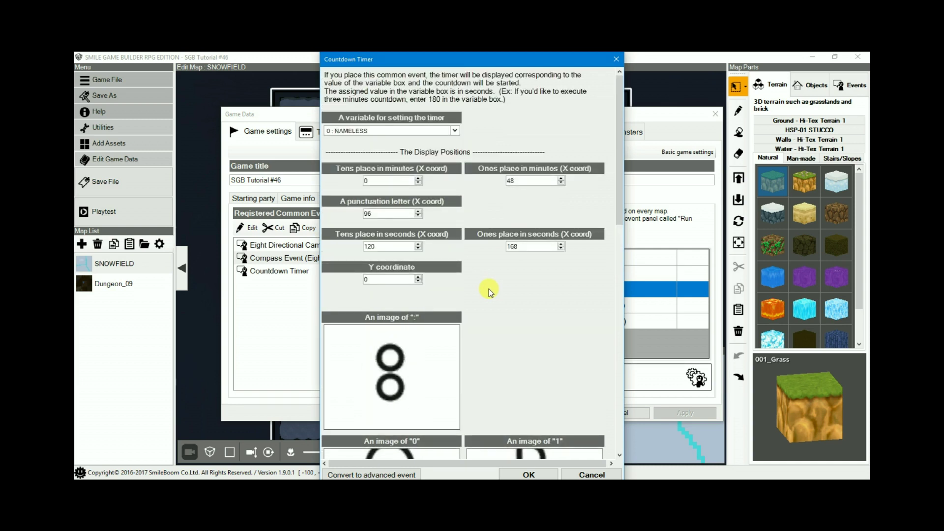
{"action": "scroll", "coordinate": [536, 282], "scroll_direction": "down", "scroll_amount": 6}
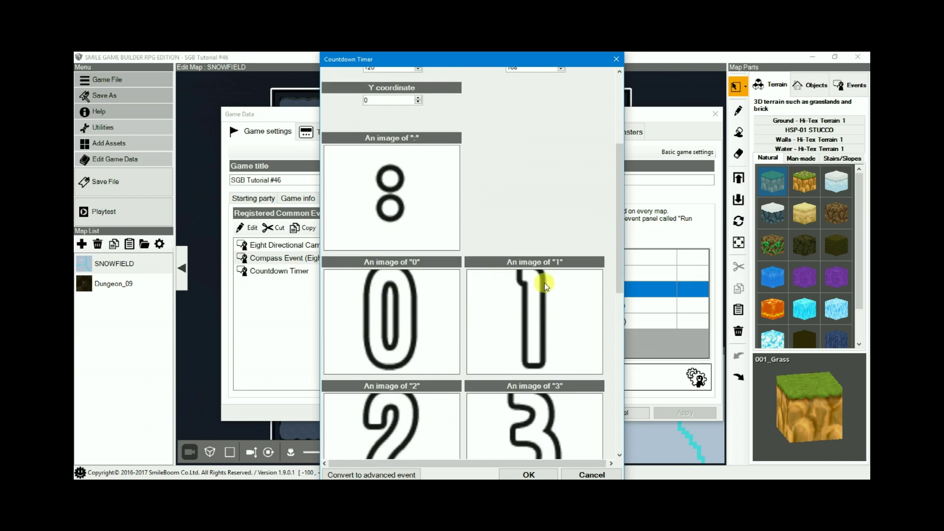
- View the image choices for a Countdown Timer digit and the remaining digit images, and cancel without adding the timer
{"action": "left_click", "coordinate": [532, 277]}
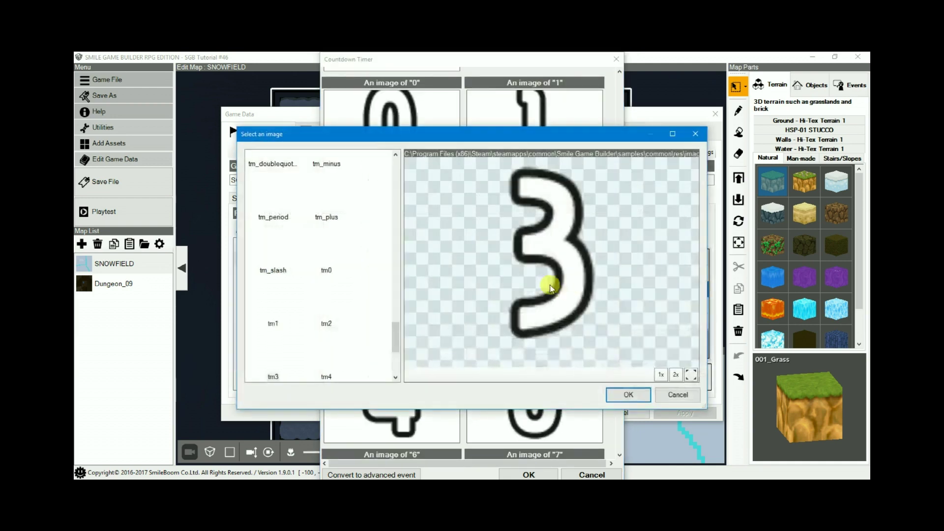
{"action": "left_click", "coordinate": [679, 394]}
{"action": "scroll", "coordinate": [580, 326], "scroll_direction": "down", "scroll_amount": 7}
{"action": "scroll", "coordinate": [559, 317], "scroll_direction": "down", "scroll_amount": 2}
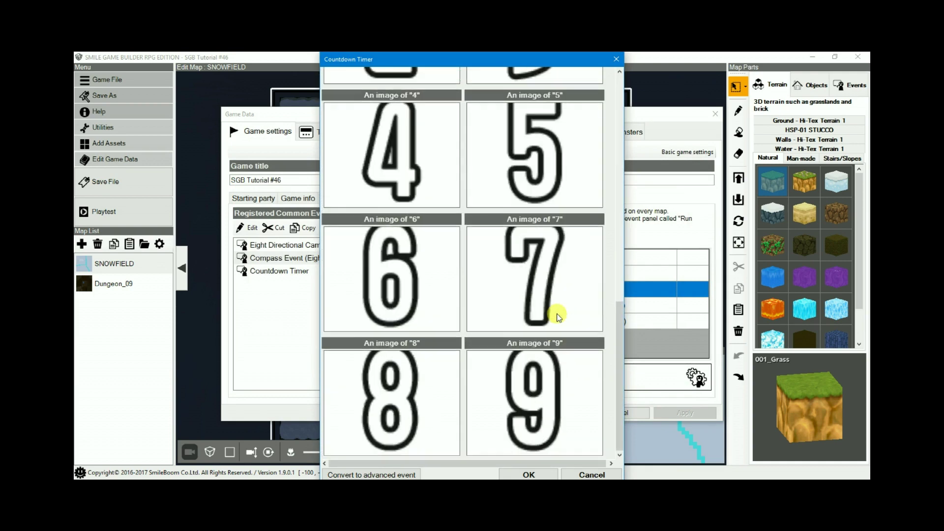
{"action": "left_click", "coordinate": [588, 472]}
- Review the settings of the registered Countdown Timer event, and close it and the game data without saving
{"action": "left_click", "coordinate": [282, 274]}
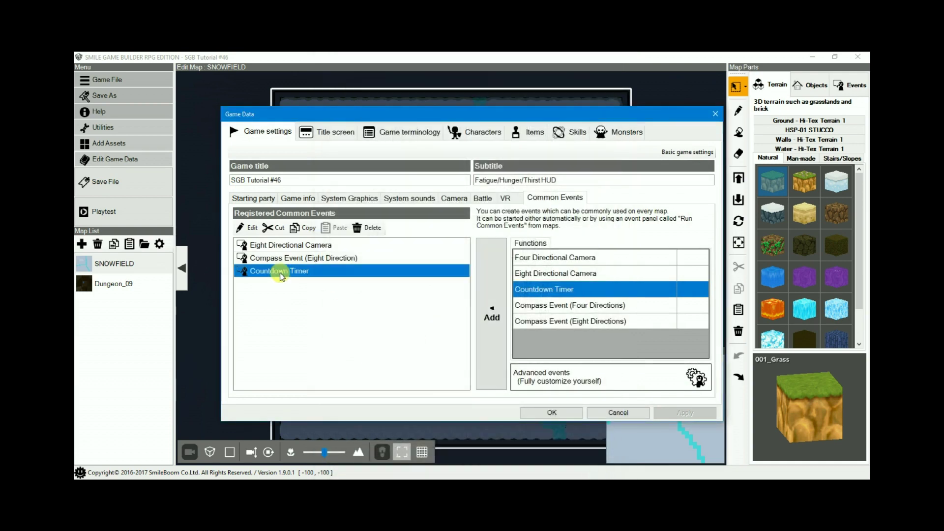
{"action": "double_click", "coordinate": [251, 274]}
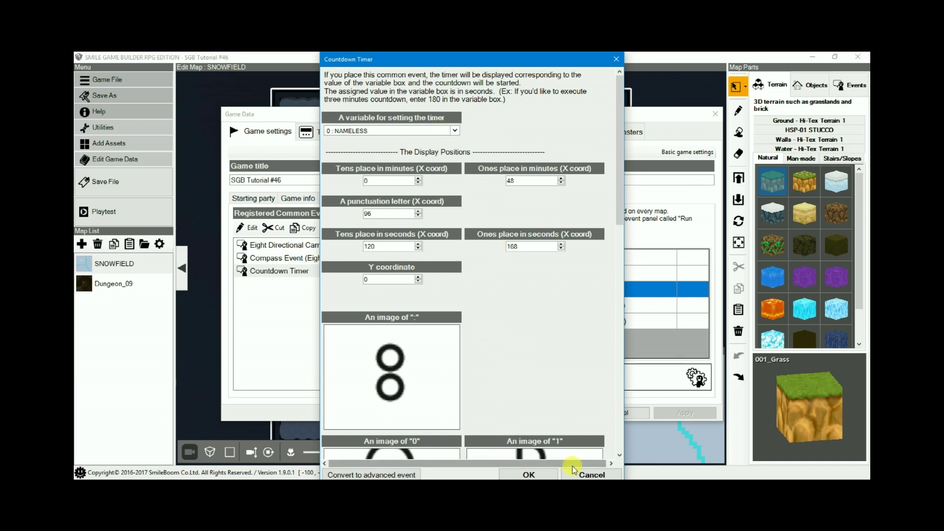
{"action": "left_click", "coordinate": [611, 475]}
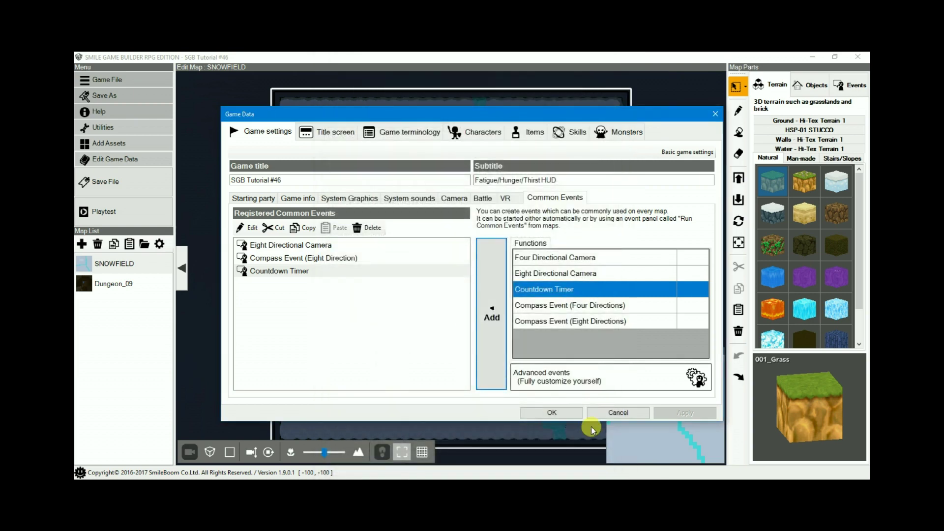
{"action": "left_click", "coordinate": [618, 413]}
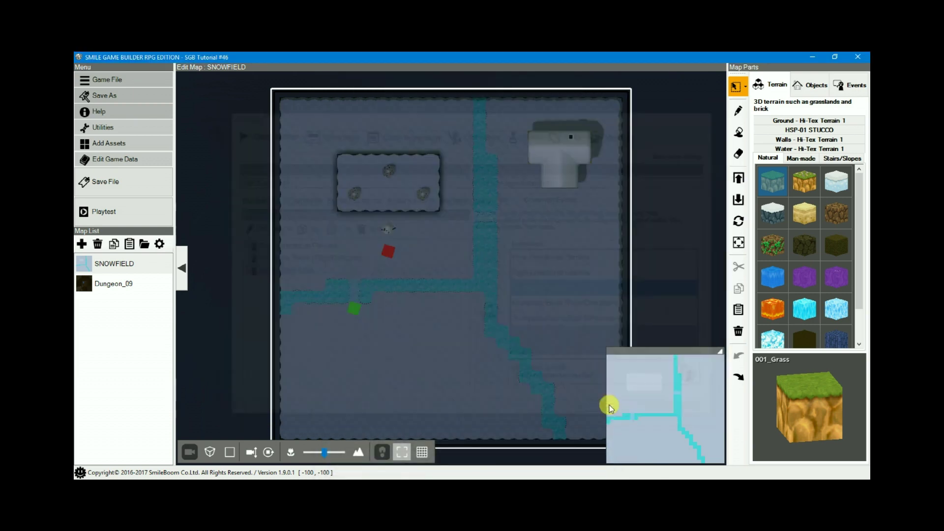
- Open the placed Snowman (Static) event and highlight its panel that assigns 180 to the variable box
{"action": "left_click", "coordinate": [854, 86]}
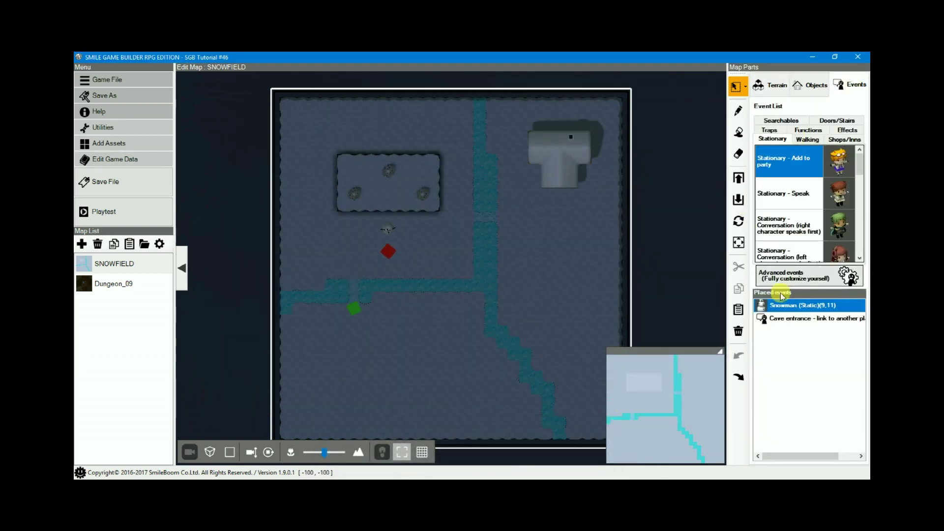
{"action": "left_click", "coordinate": [762, 305]}
{"action": "double_click", "coordinate": [762, 309]}
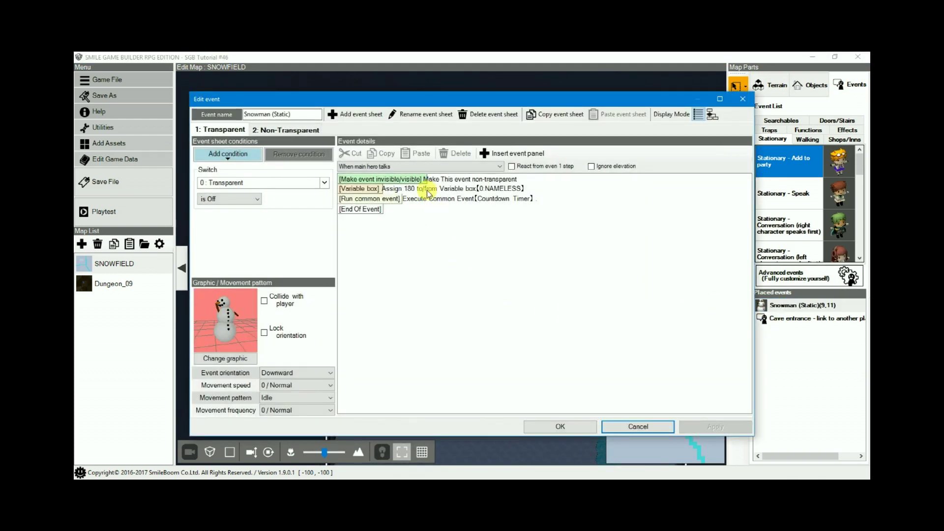
{"action": "left_click", "coordinate": [442, 180]}
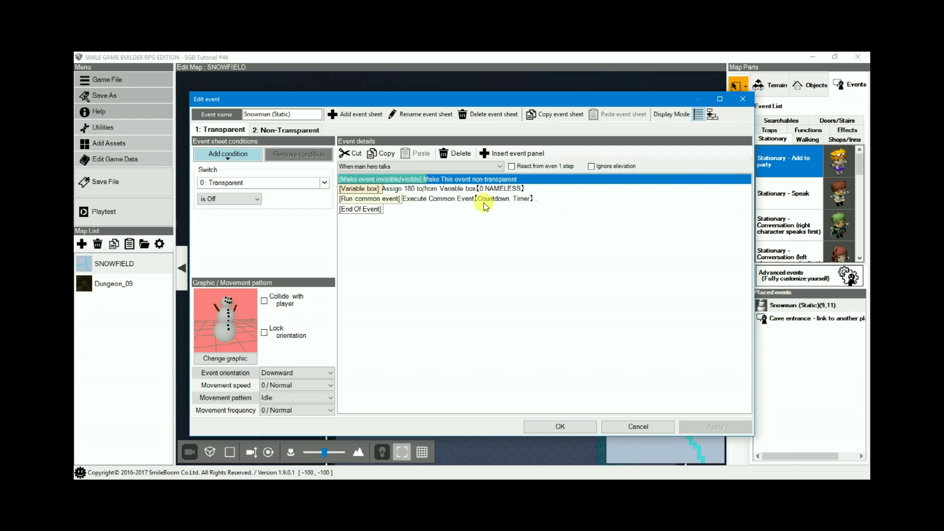
{"action": "left_click", "coordinate": [383, 192]}
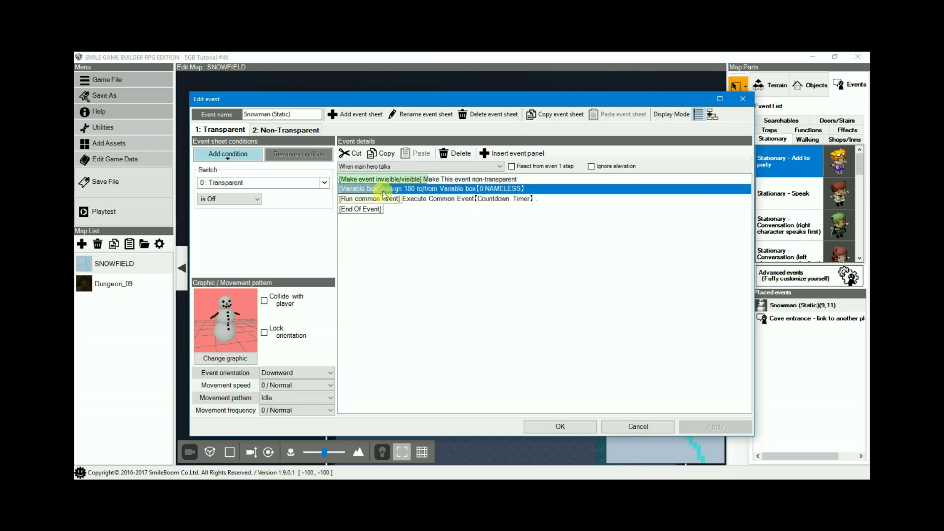
- Show the snowman event as a flowchart and examine the Variable box panel's value and list of variables
{"action": "left_click", "coordinate": [712, 114]}
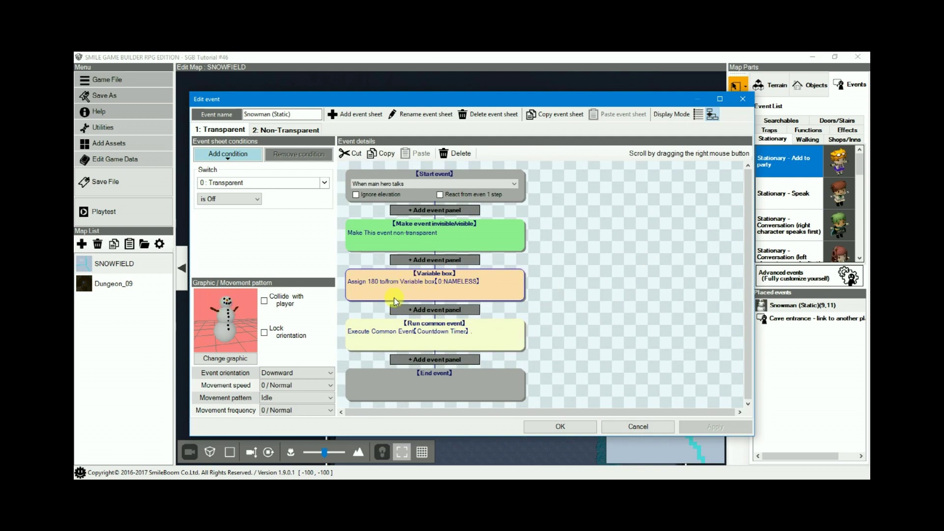
{"action": "left_click", "coordinate": [463, 281]}
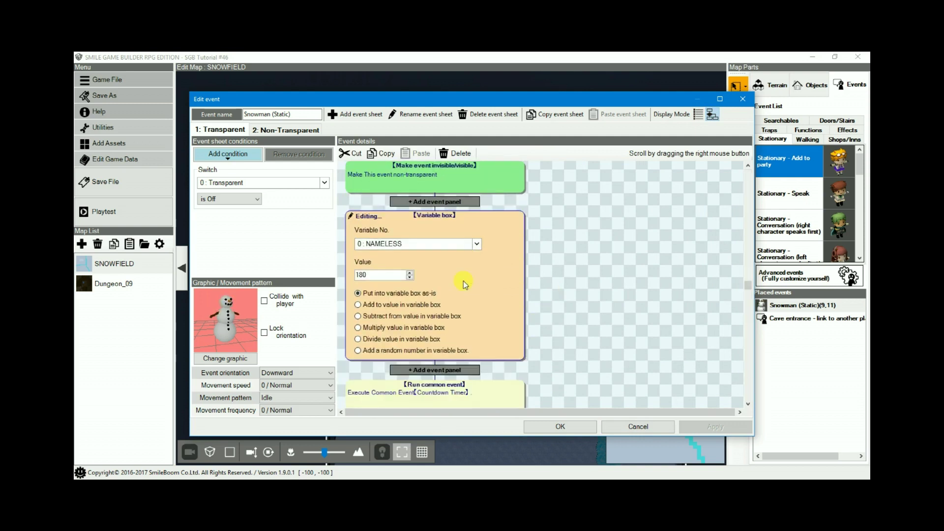
{"action": "left_click", "coordinate": [477, 240]}
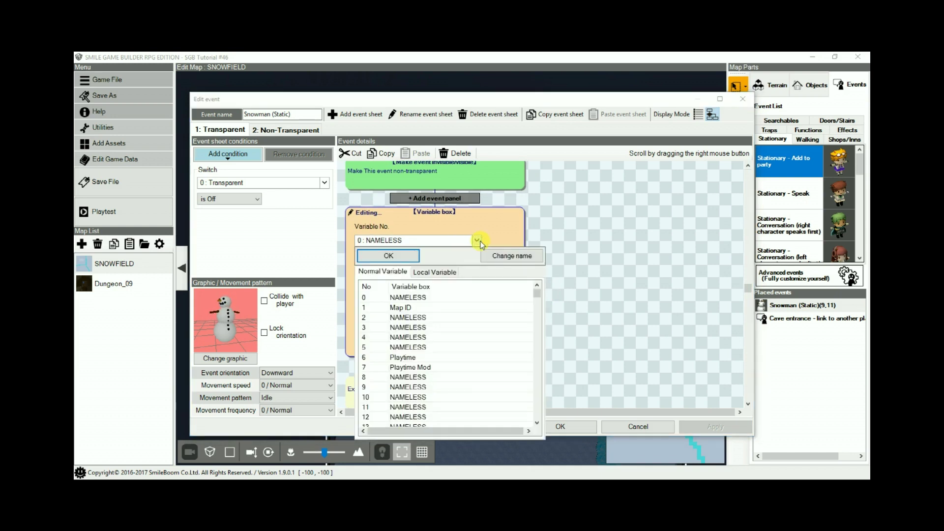
{"action": "left_click", "coordinate": [477, 240]}
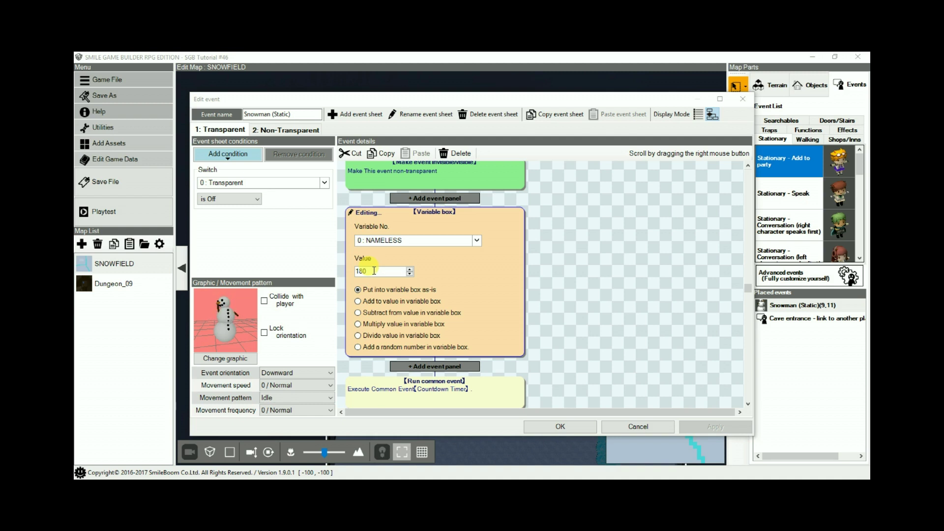
{"action": "left_click", "coordinate": [554, 313]}
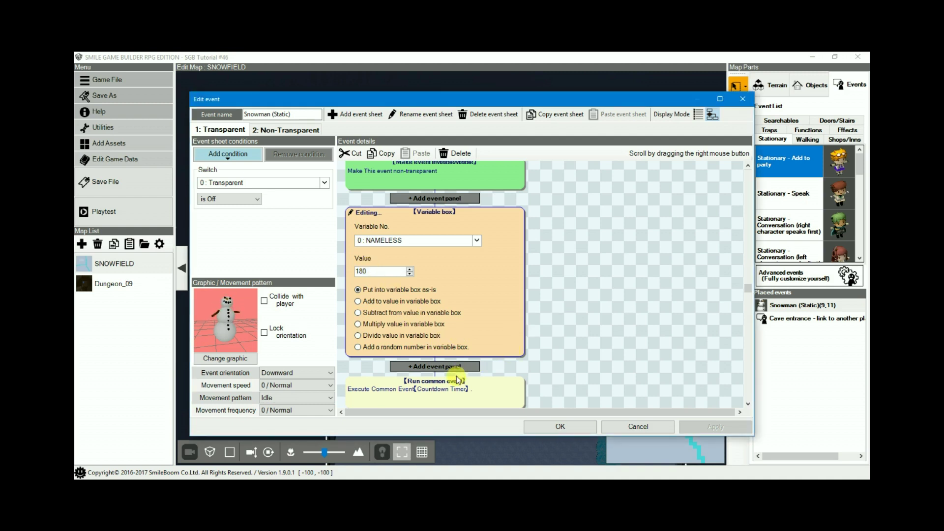
- View the Run common event panel's event choices, pick Countdown Timer, and close the snowman event without saving
{"action": "left_click", "coordinate": [457, 378]}
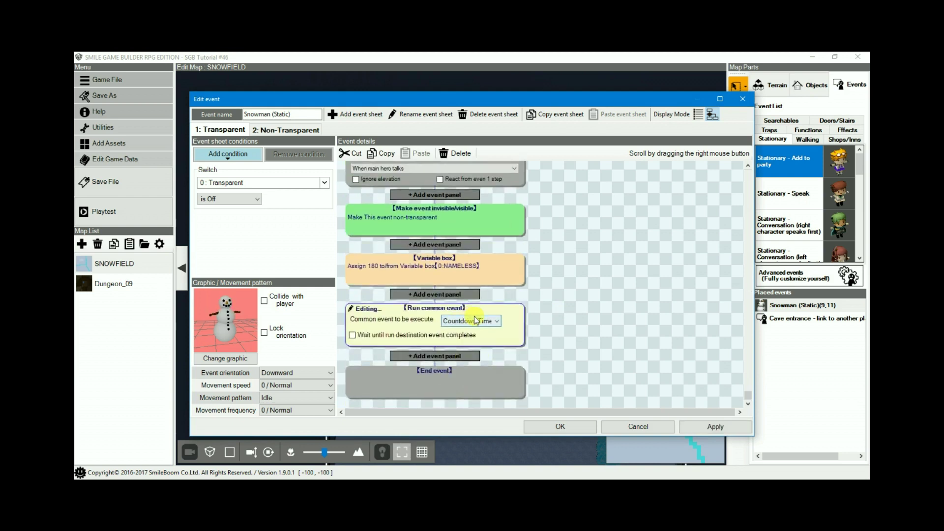
{"action": "left_click", "coordinate": [494, 321]}
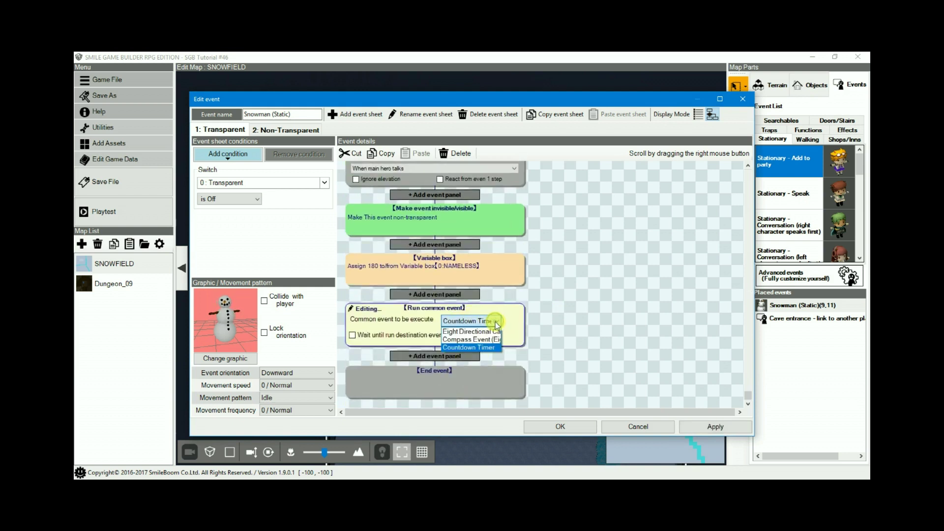
{"action": "left_click", "coordinate": [473, 348]}
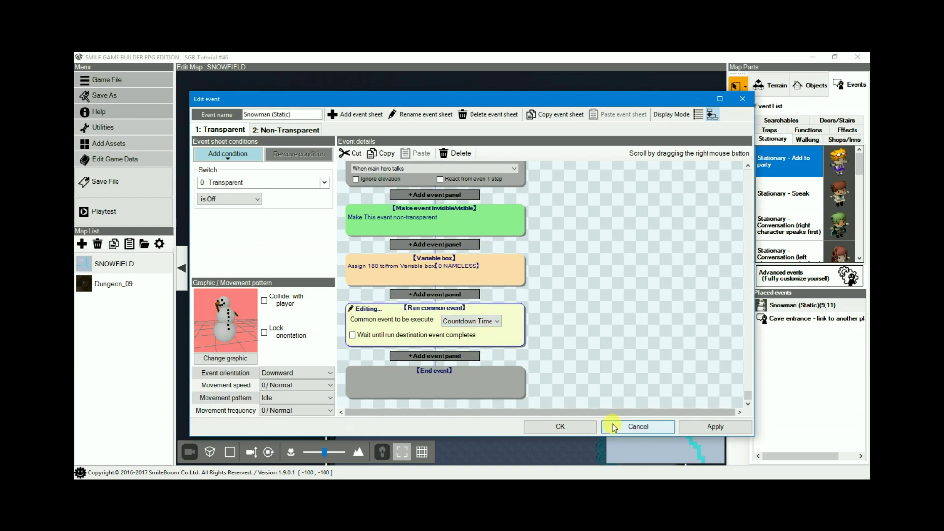
{"action": "left_click", "coordinate": [637, 426]}
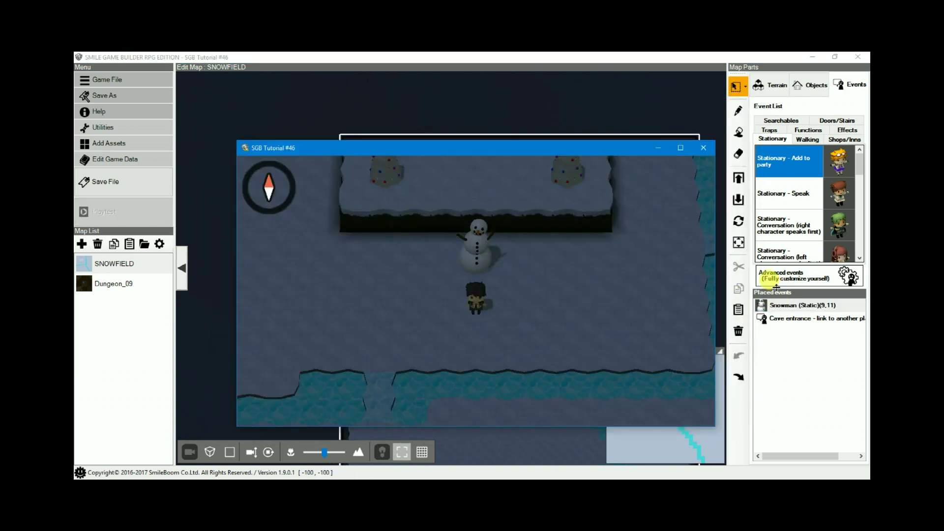
- In the playtest, walk up to the snowman, talk to it to start the countdown timer, and end the playtest
{"action": "key", "text": "Up"}
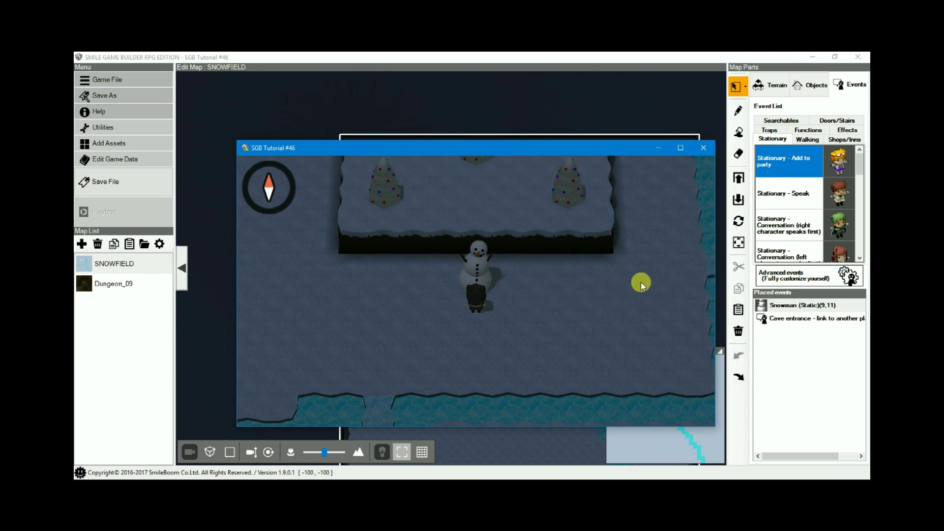
{"action": "key", "text": "Return"}
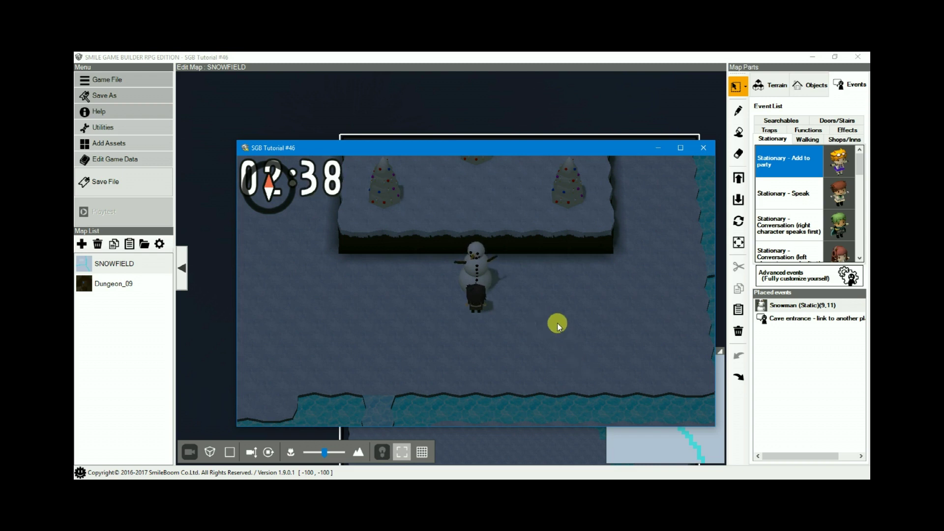
{"action": "left_click", "coordinate": [706, 151]}
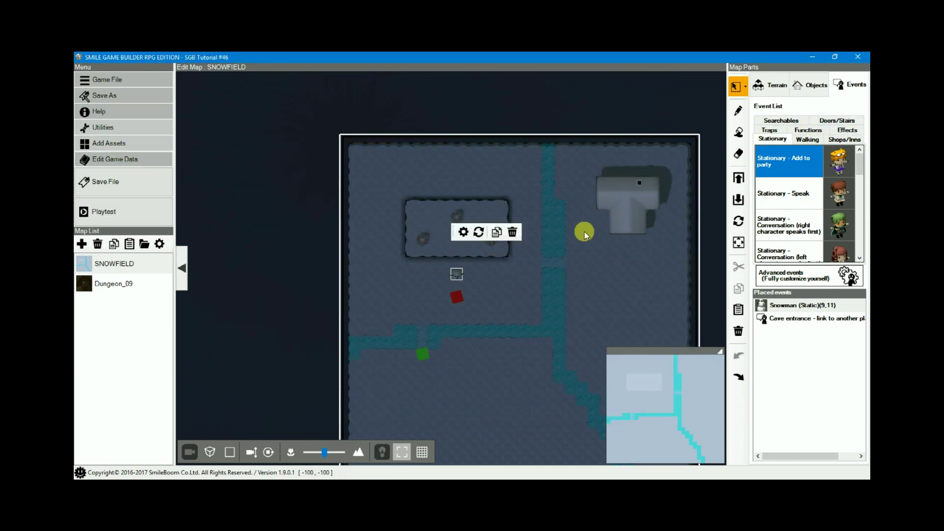
- Open the game data's common events and start a new fully customizable advanced event
{"action": "left_click", "coordinate": [124, 159]}
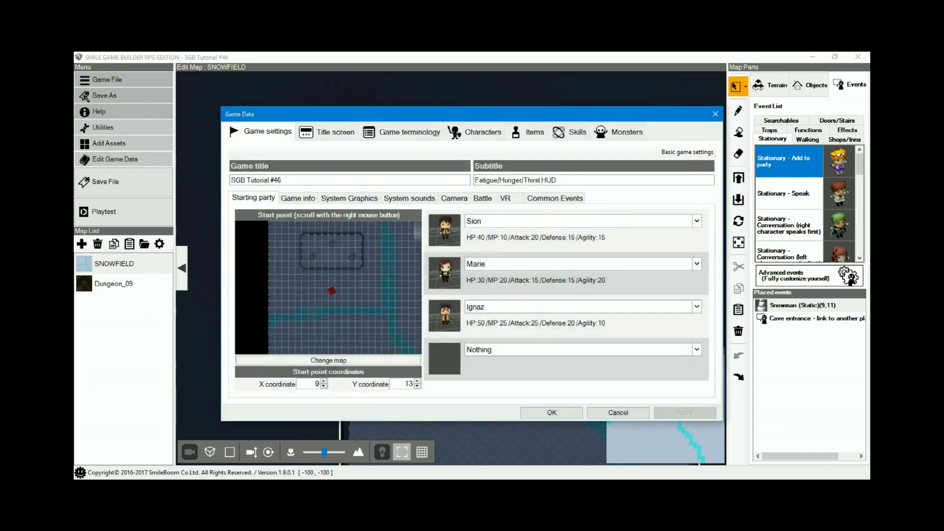
{"action": "left_click", "coordinate": [566, 198]}
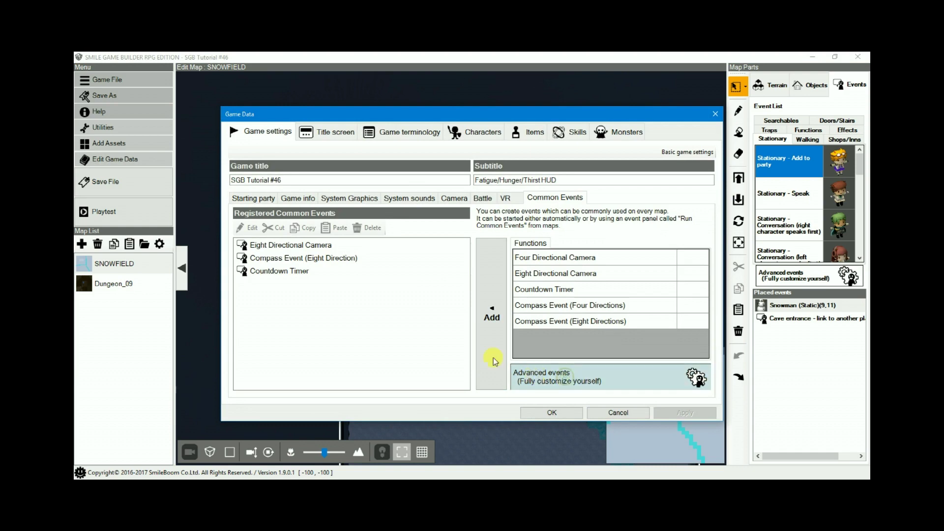
{"action": "left_click", "coordinate": [492, 317]}
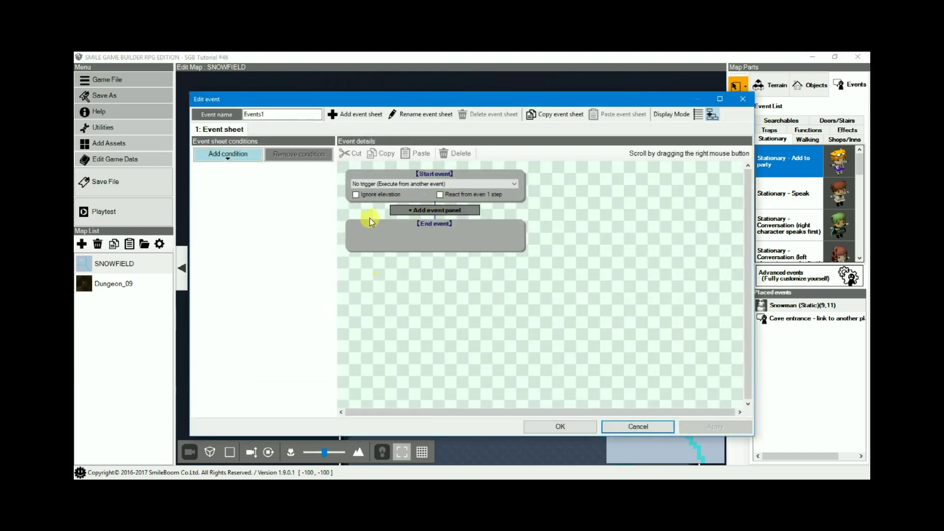
- Browse the event panel categories through Battle / Store / Game System, plus the new event's start trigger and sheet condition options
{"action": "left_click", "coordinate": [442, 210]}
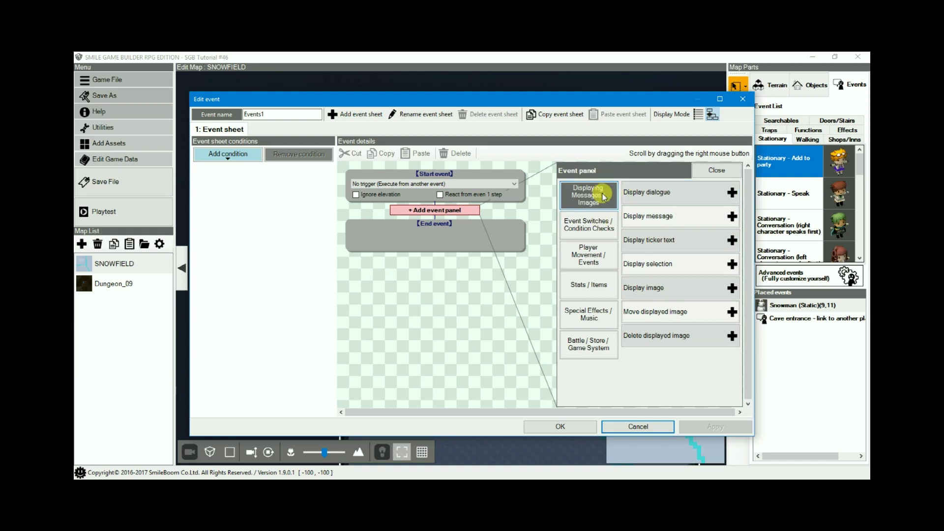
{"action": "left_click", "coordinate": [596, 225]}
{"action": "left_click", "coordinate": [598, 270]}
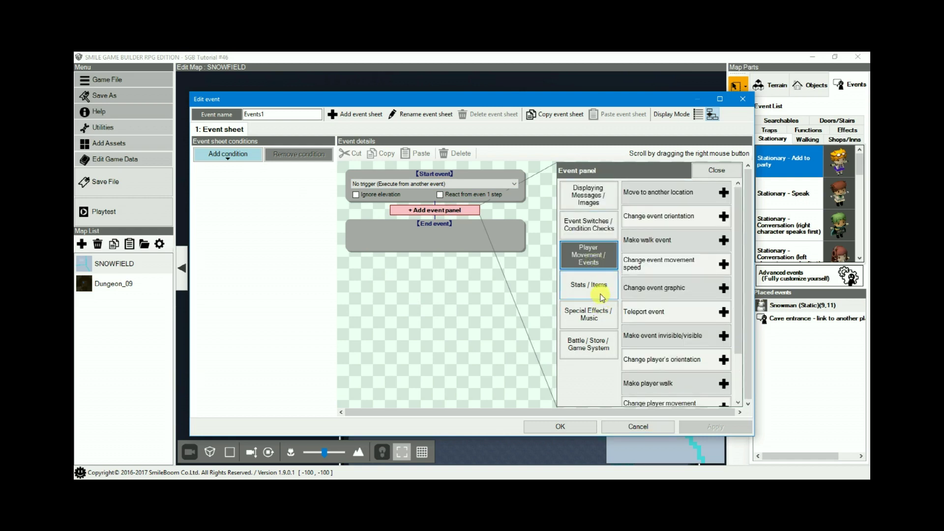
{"action": "left_click", "coordinate": [596, 284]}
{"action": "left_click", "coordinate": [601, 320]}
{"action": "left_click", "coordinate": [587, 340]}
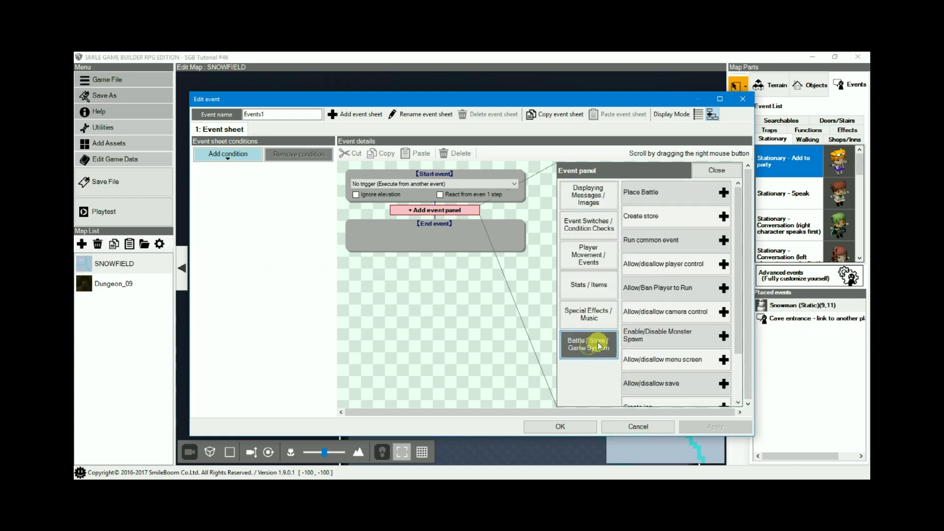
{"action": "scroll", "coordinate": [664, 300], "scroll_direction": "down", "scroll_amount": 2}
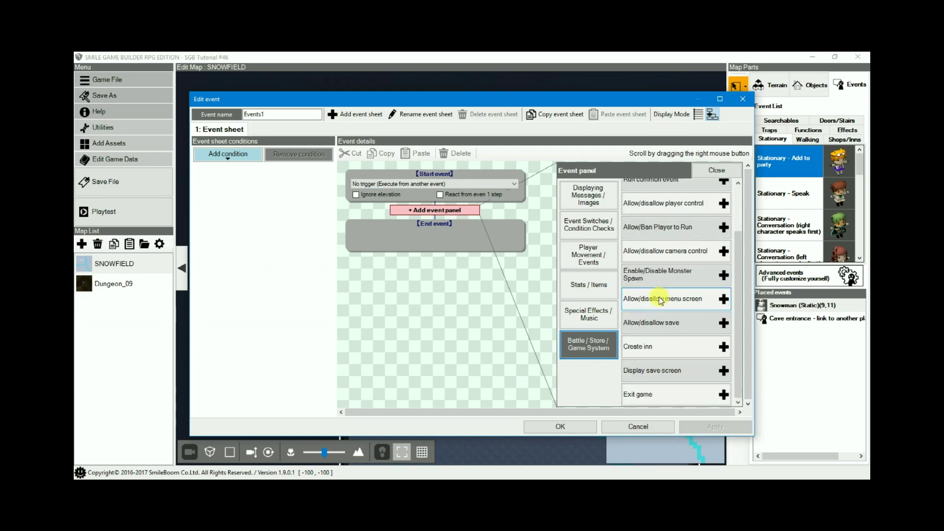
{"action": "left_click", "coordinate": [430, 183]}
{"action": "left_click", "coordinate": [232, 158]}
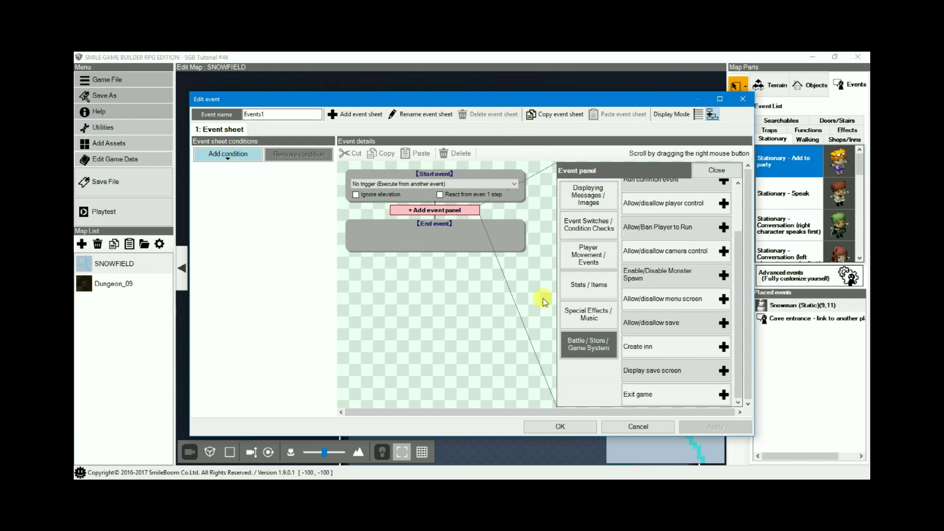
- Set the new common event's start trigger to automatic, synchronized and repeated running, and close the event without saving
{"action": "left_click", "coordinate": [455, 184]}
{"action": "left_click", "coordinate": [439, 213]}
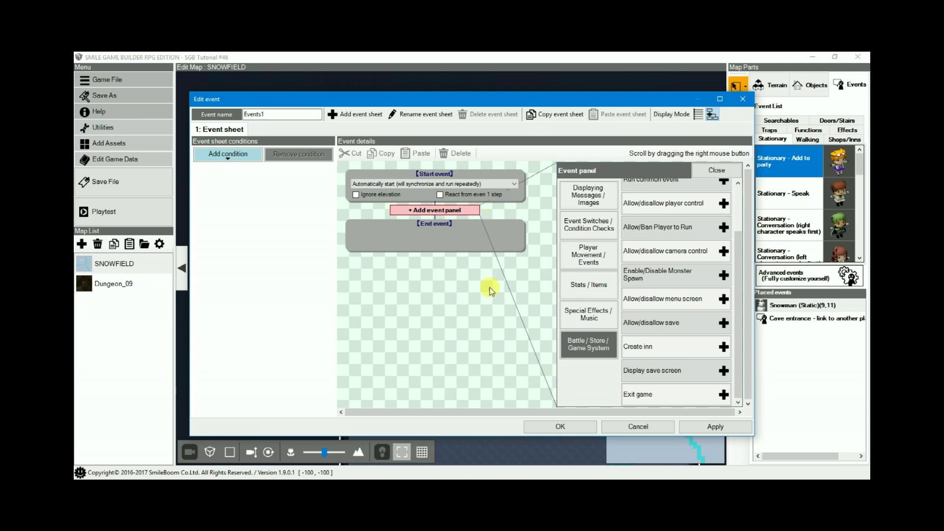
{"action": "left_click", "coordinate": [655, 428]}
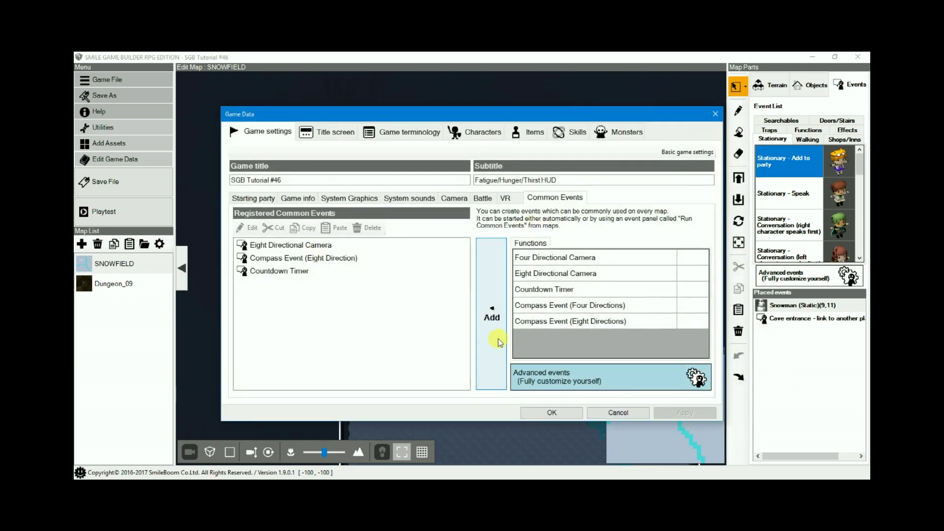
- Start another fully customizable advanced common event and add an Advanced Variable Box Op. panel to it
{"action": "left_click", "coordinate": [496, 322]}
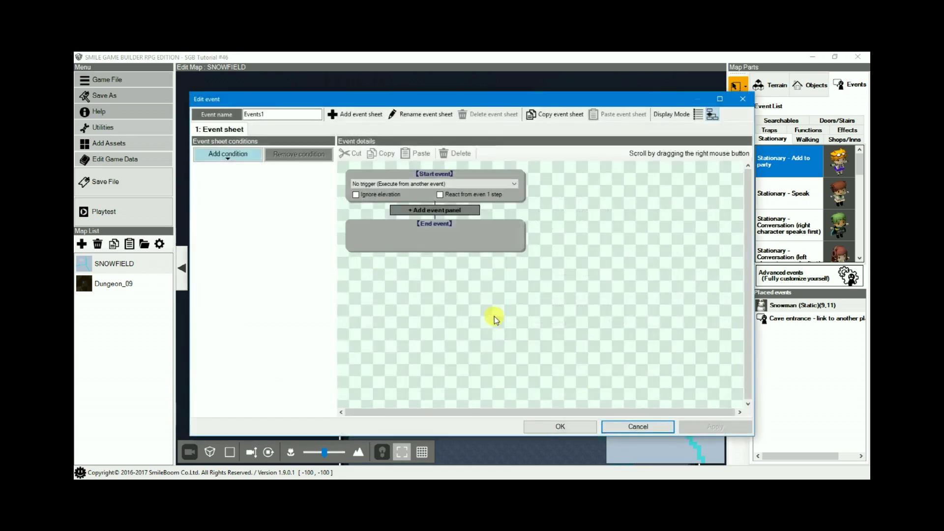
{"action": "left_click", "coordinate": [435, 211]}
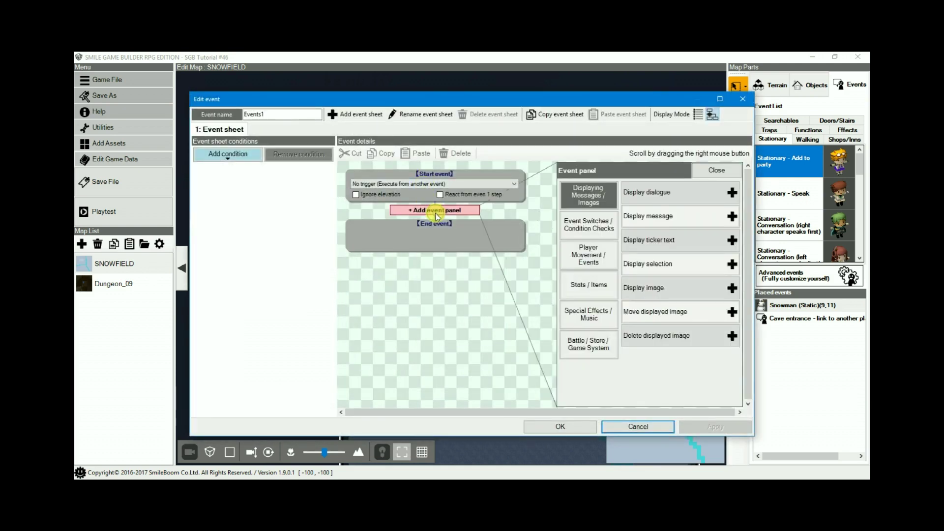
{"action": "left_click", "coordinate": [597, 229]}
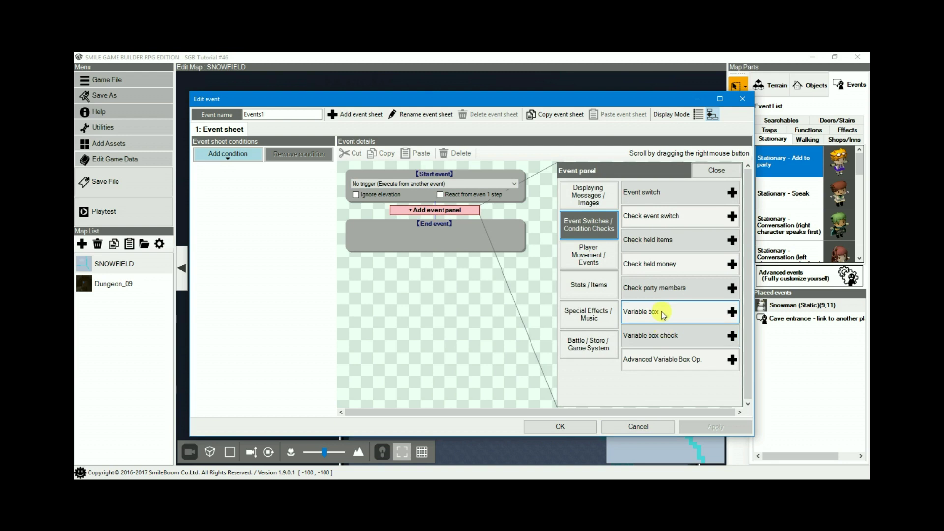
{"action": "left_click", "coordinate": [659, 359]}
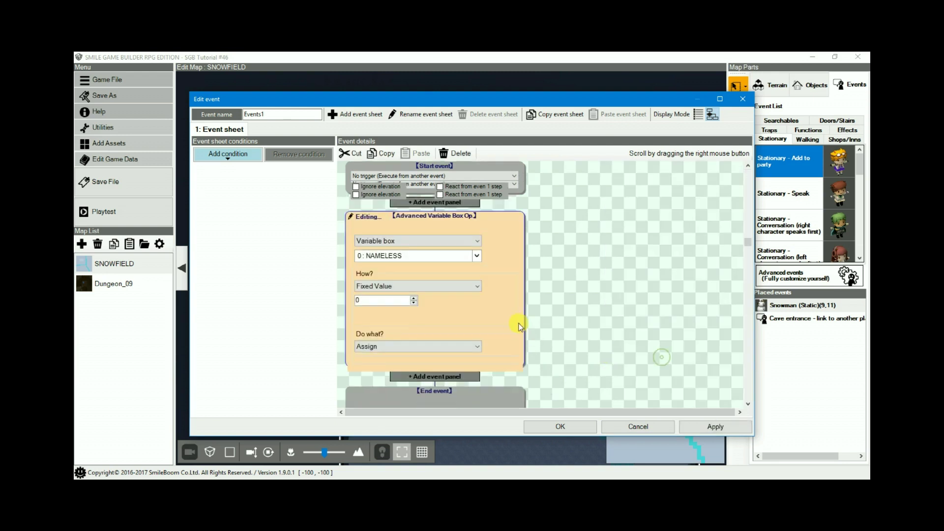
- View the local variables available as the Advanced Variable Box Op. target, and delete that panel from the event
{"action": "left_click", "coordinate": [459, 249]}
{"action": "left_click", "coordinate": [432, 283]}
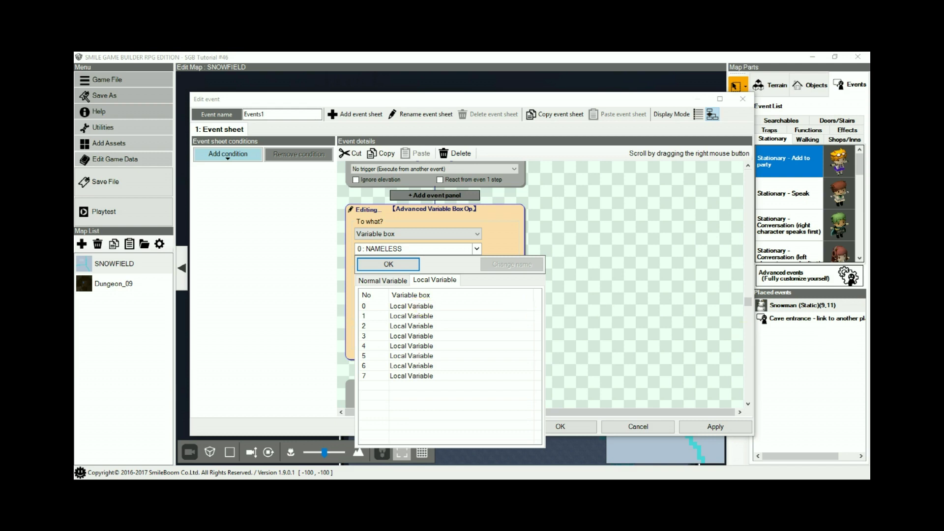
{"action": "left_click", "coordinate": [621, 312]}
{"action": "left_click", "coordinate": [453, 165]}
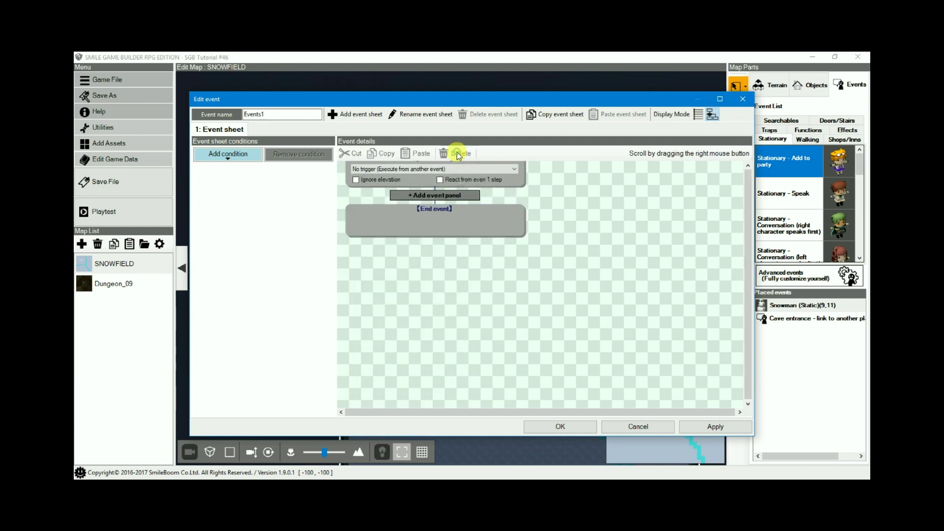
- Add a Display image panel from the message and image category to the event sheet
{"action": "left_click", "coordinate": [450, 201]}
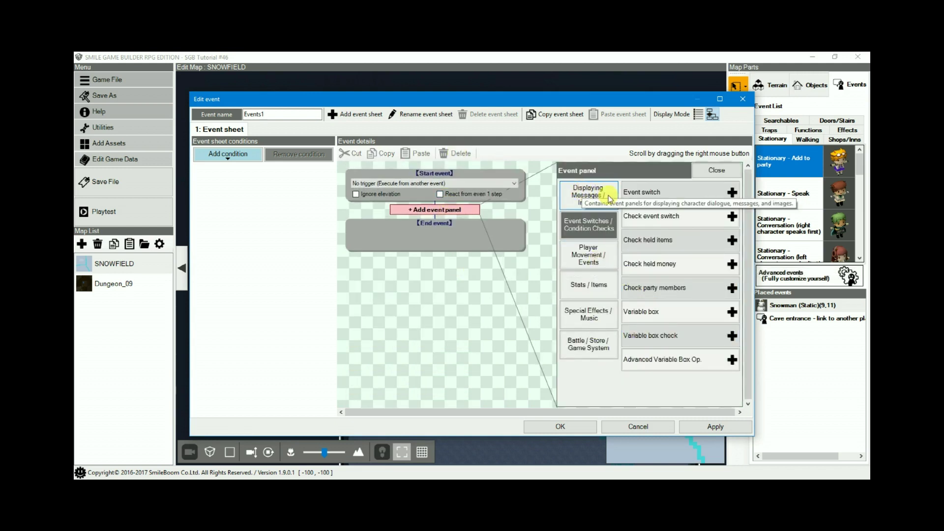
{"action": "left_click", "coordinate": [584, 194]}
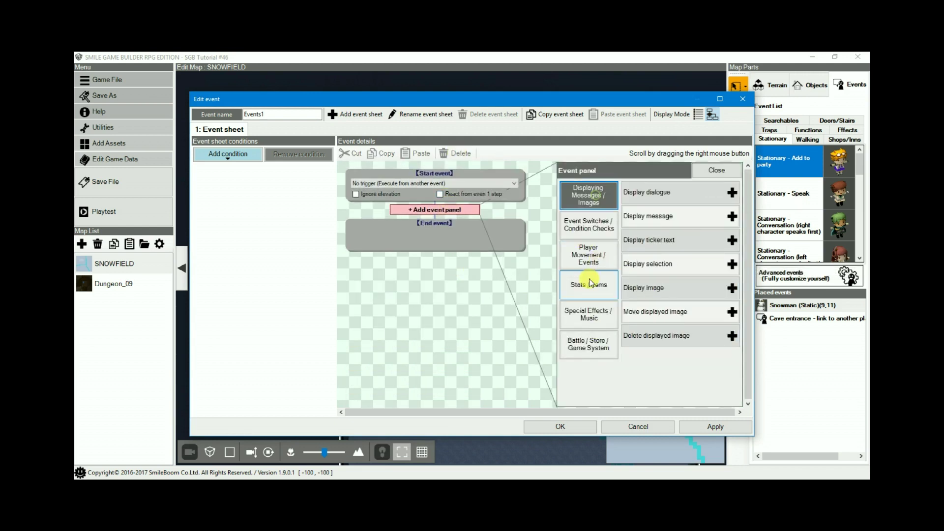
{"action": "left_click", "coordinate": [667, 291]}
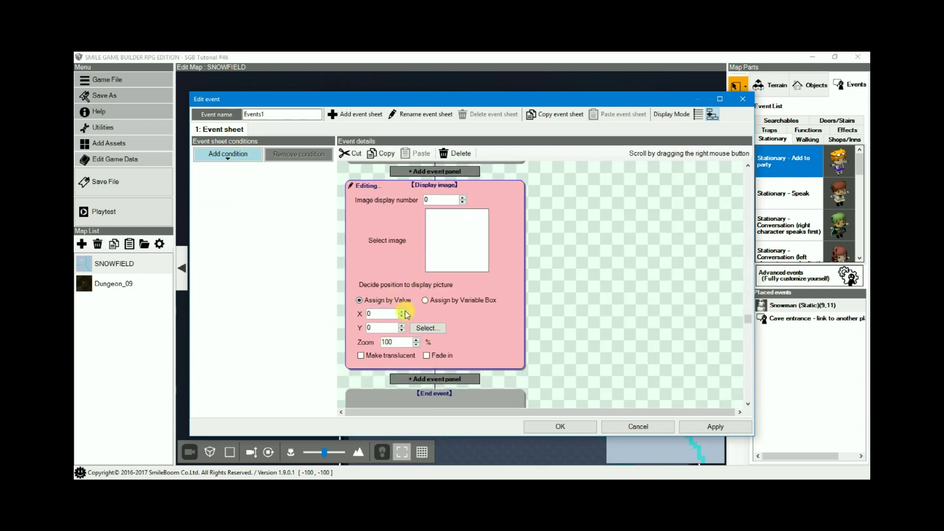
- Assign the displayed image's position by variable box, using variable 2 for X and variable 3 for Y
{"action": "left_click", "coordinate": [425, 300]}
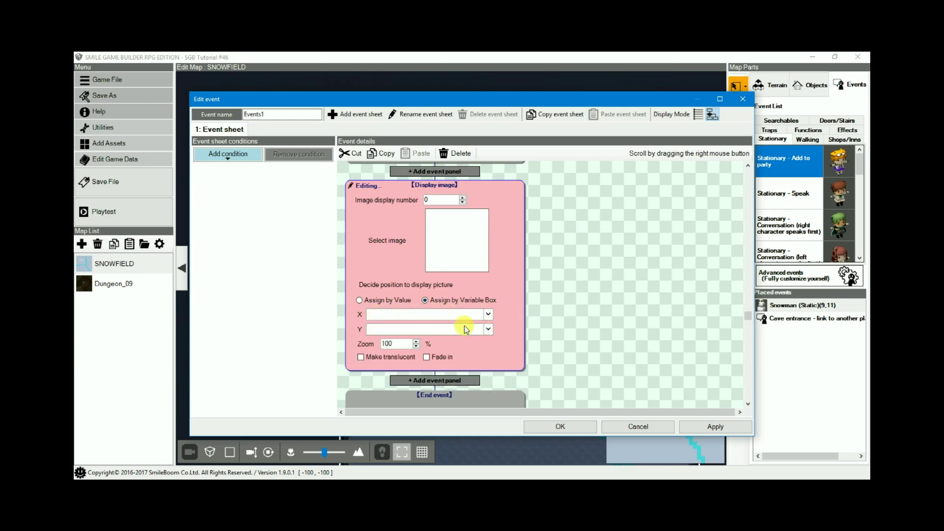
{"action": "left_click", "coordinate": [487, 314]}
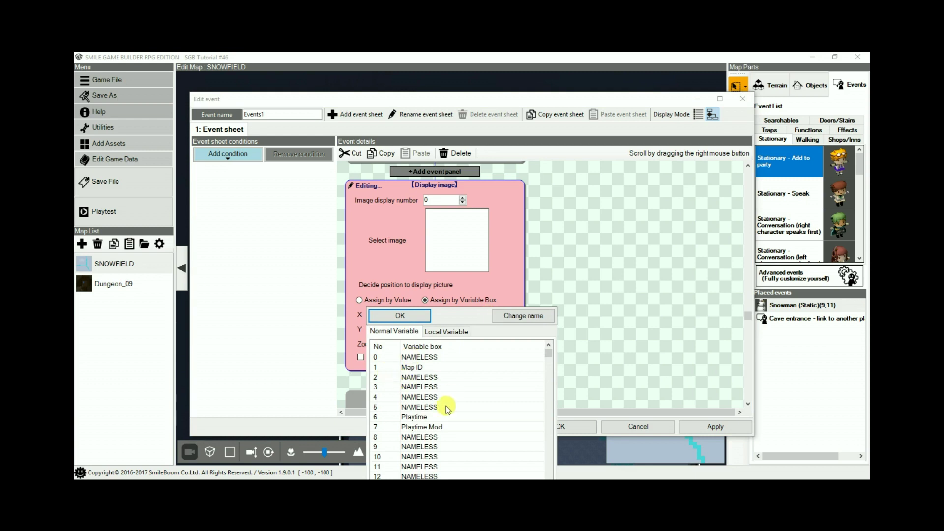
{"action": "left_click", "coordinate": [421, 380]}
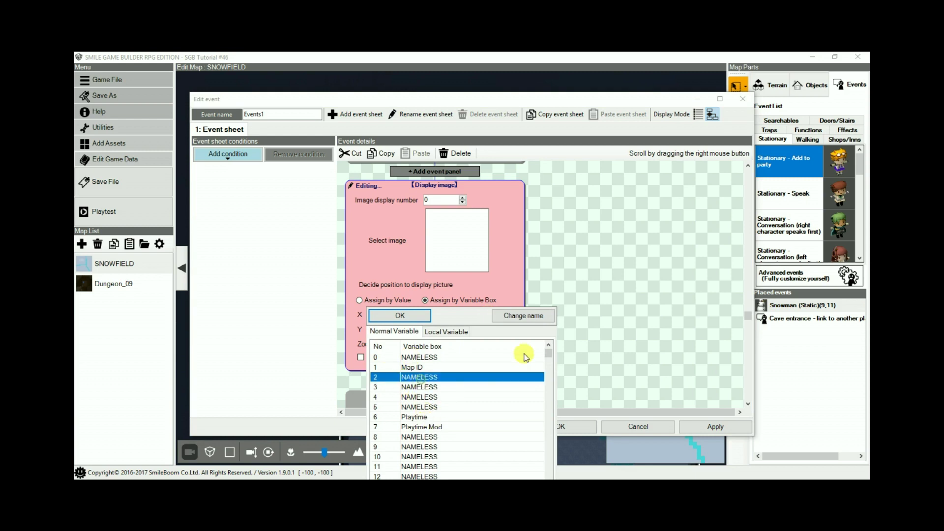
{"action": "left_click", "coordinate": [394, 315]}
{"action": "left_click", "coordinate": [483, 337]}
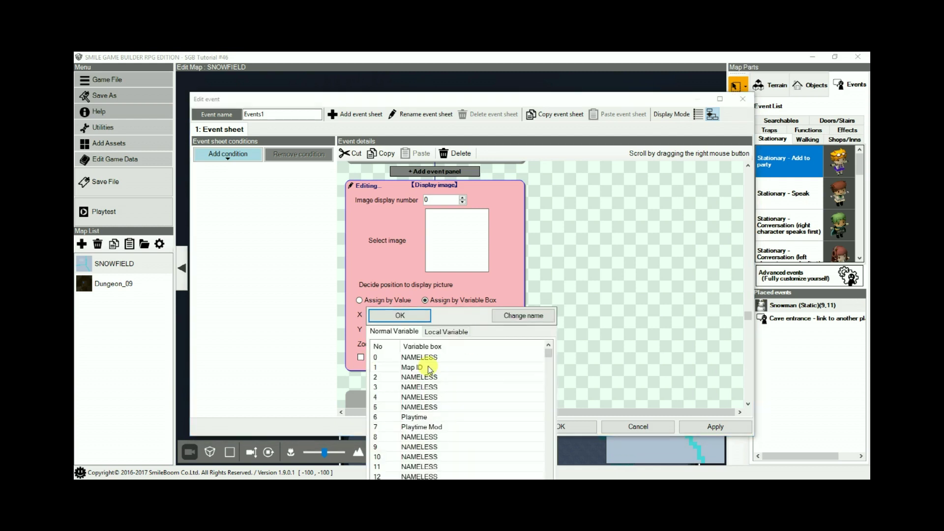
{"action": "left_click", "coordinate": [415, 386]}
{"action": "left_click", "coordinate": [400, 316]}
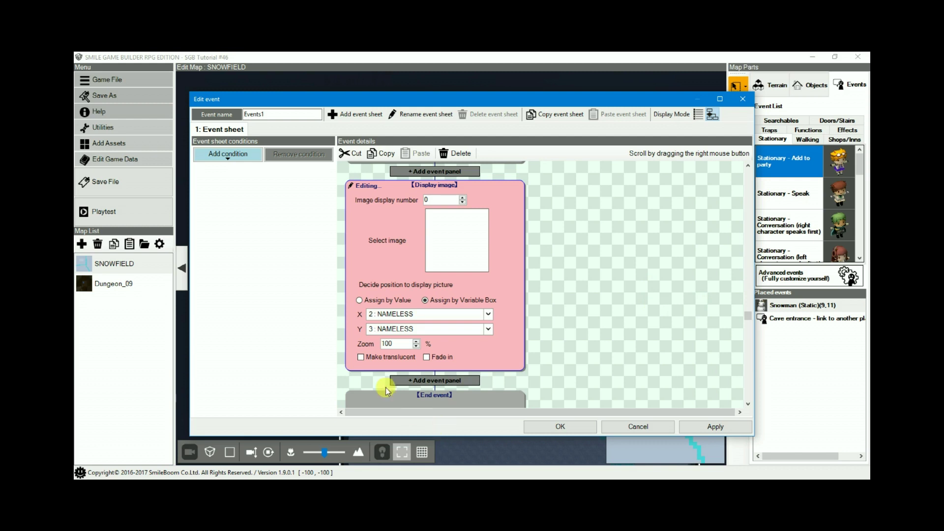
- Return the Display image position to Assign by Value and add a Move displayed image panel below it
{"action": "left_click", "coordinate": [388, 300]}
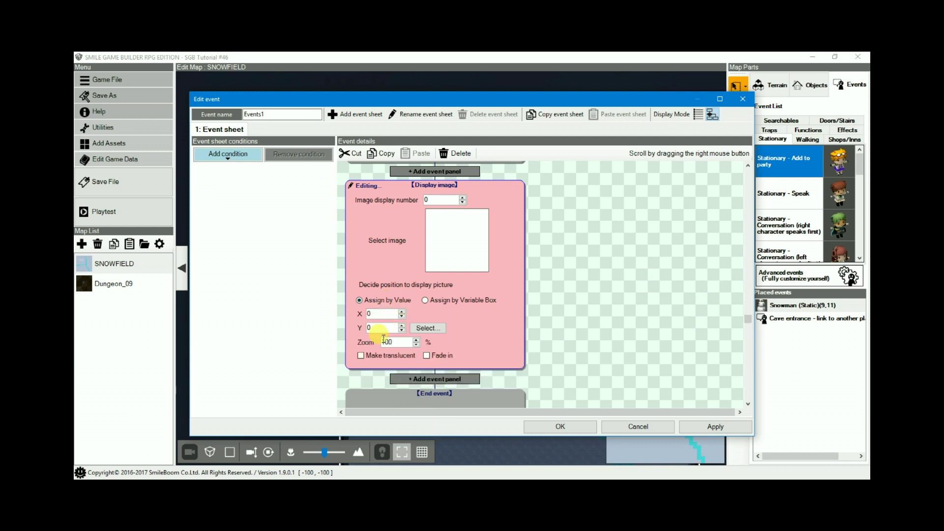
{"action": "left_click", "coordinate": [577, 315]}
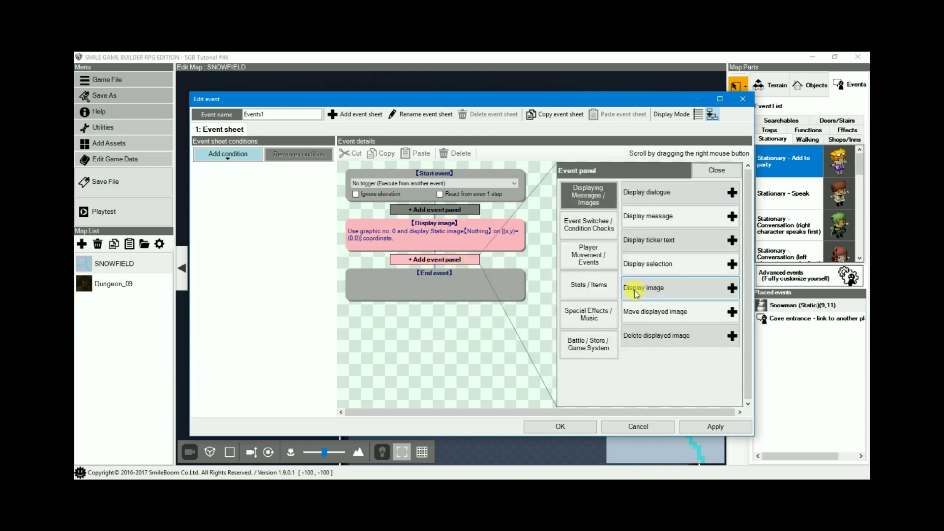
{"action": "left_click", "coordinate": [656, 314]}
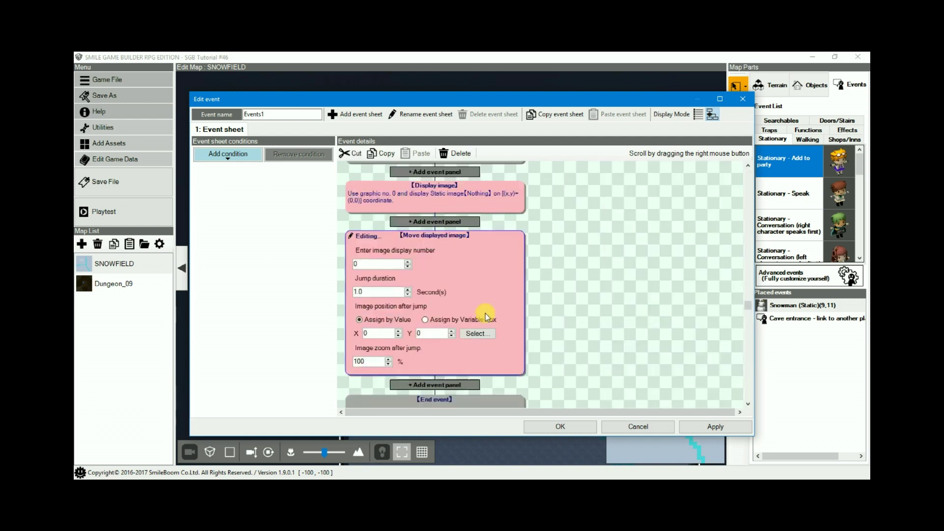
- Assign the moved image's position by variable box, X to variable 2 and Y to variable 3, and close the event without saving
{"action": "left_click", "coordinate": [425, 282]}
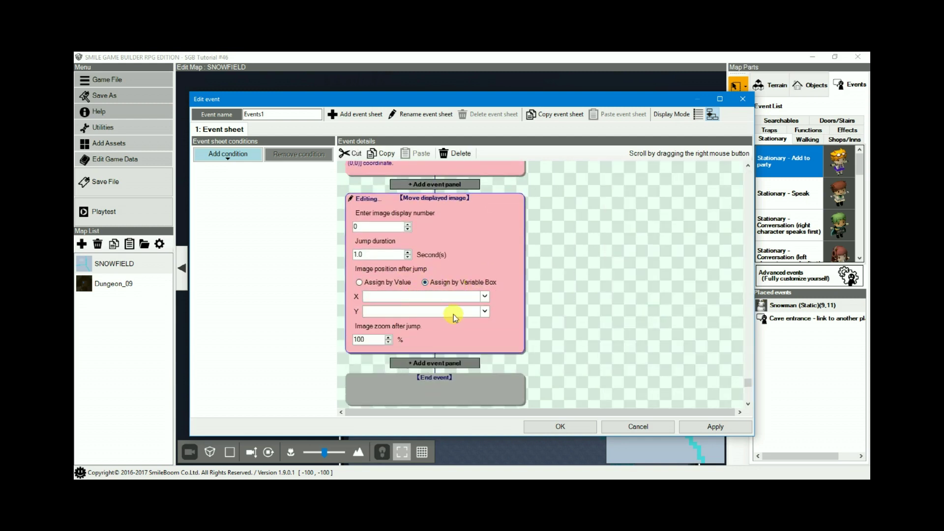
{"action": "left_click", "coordinate": [484, 296]}
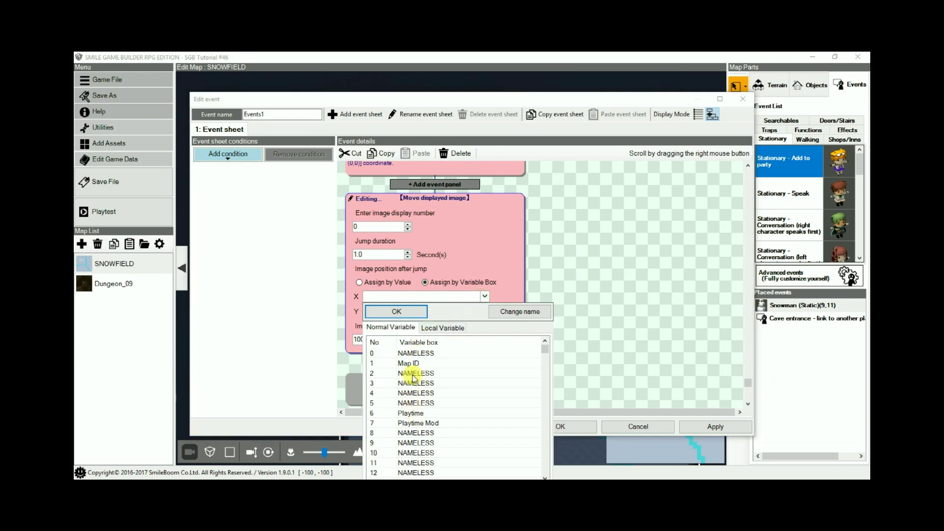
{"action": "left_click", "coordinate": [413, 373]}
{"action": "left_click", "coordinate": [396, 311]}
{"action": "left_click", "coordinate": [471, 311]}
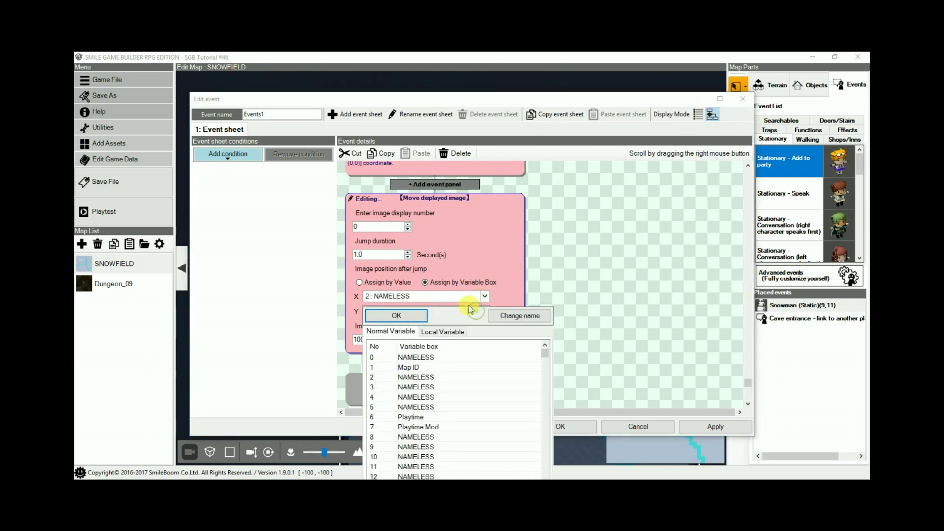
{"action": "left_click", "coordinate": [429, 388]}
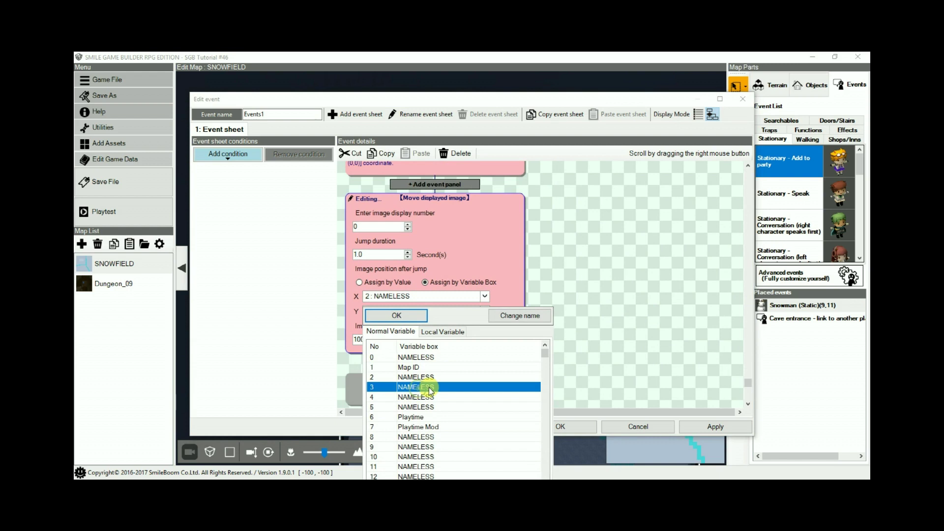
{"action": "left_click", "coordinate": [403, 317]}
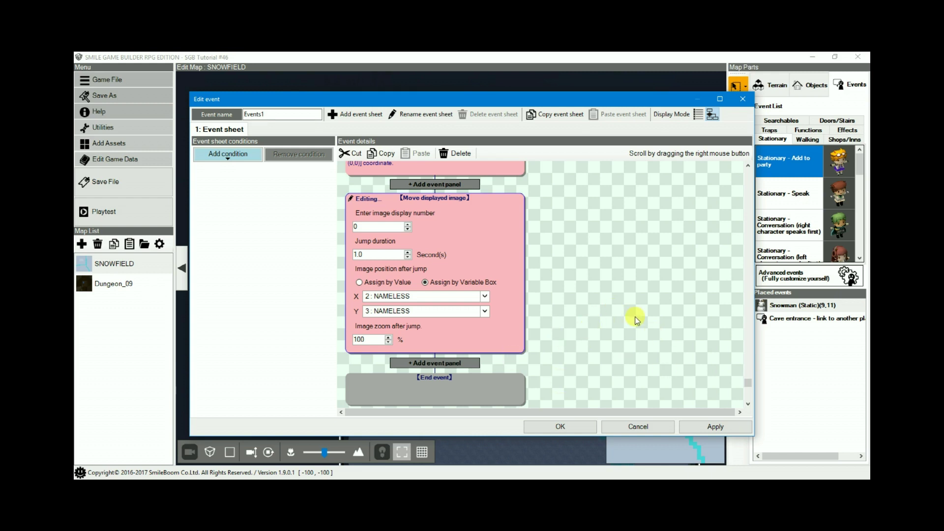
{"action": "left_click", "coordinate": [649, 427]}
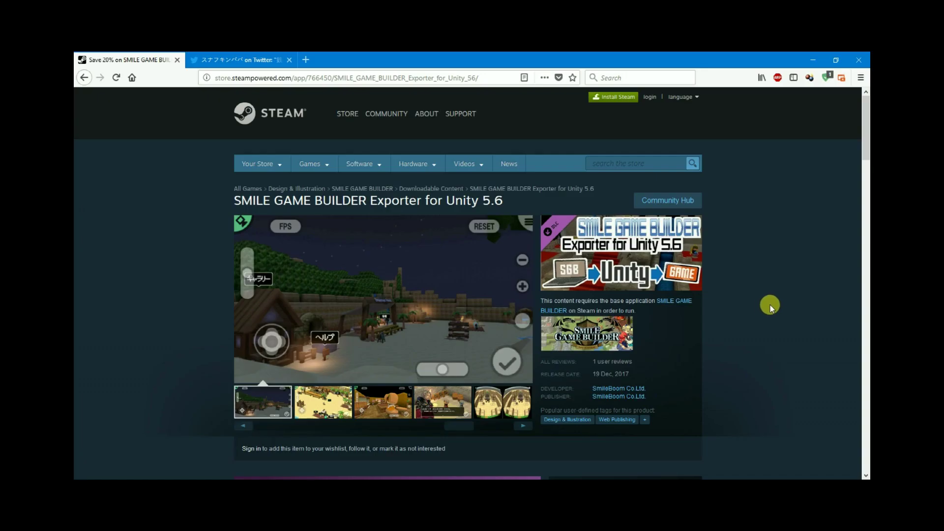
- In the browser, look through the screenshots of SMILE GAME BUILDER Exporter for Unity 5.6 on its Steam store page
{"action": "scroll", "coordinate": [770, 305], "scroll_direction": "down", "scroll_amount": 2}
{"action": "scroll", "coordinate": [772, 303], "scroll_direction": "up", "scroll_amount": 2}
{"action": "left_click_drag", "start_coordinate": [459, 425], "coordinate": [223, 422]}
{"action": "left_click", "coordinate": [263, 402]}
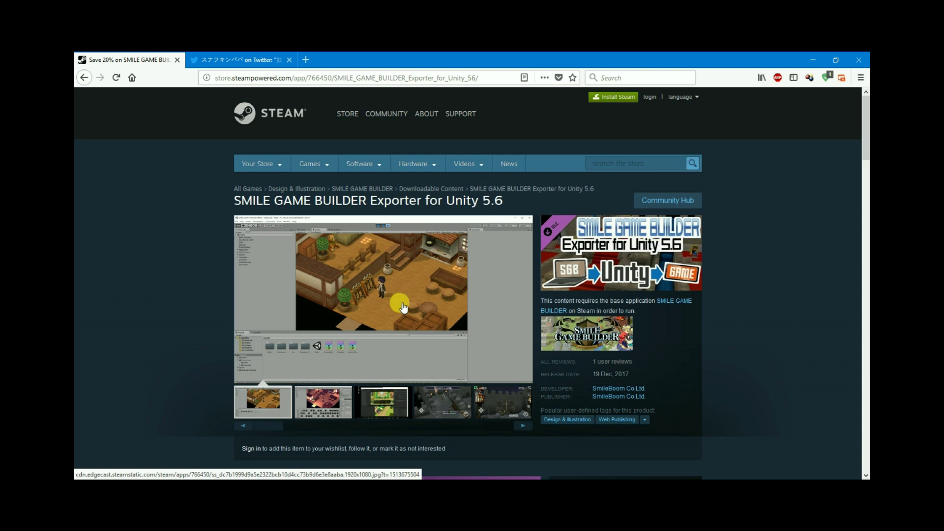
{"action": "scroll", "coordinate": [391, 281], "scroll_direction": "down", "scroll_amount": 2}
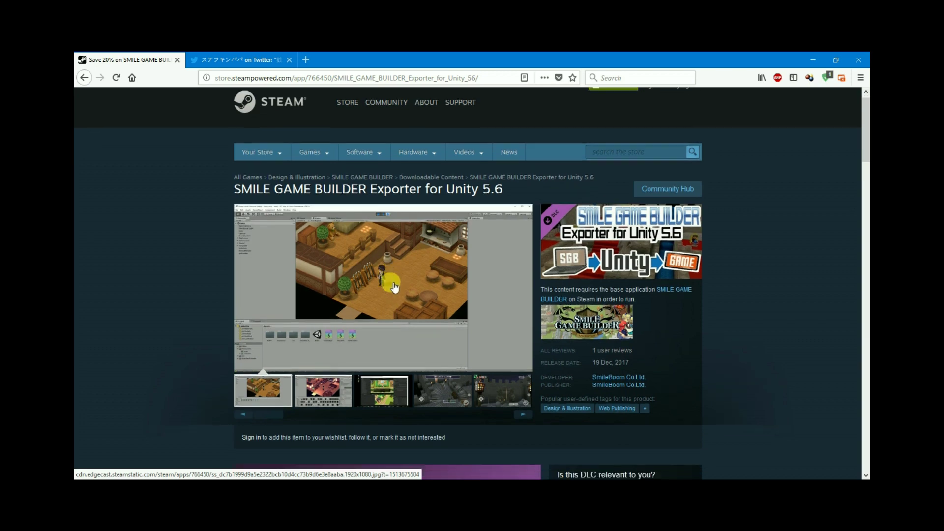
{"action": "scroll", "coordinate": [401, 297], "scroll_direction": "up", "scroll_amount": 2}
{"action": "left_click", "coordinate": [317, 414]}
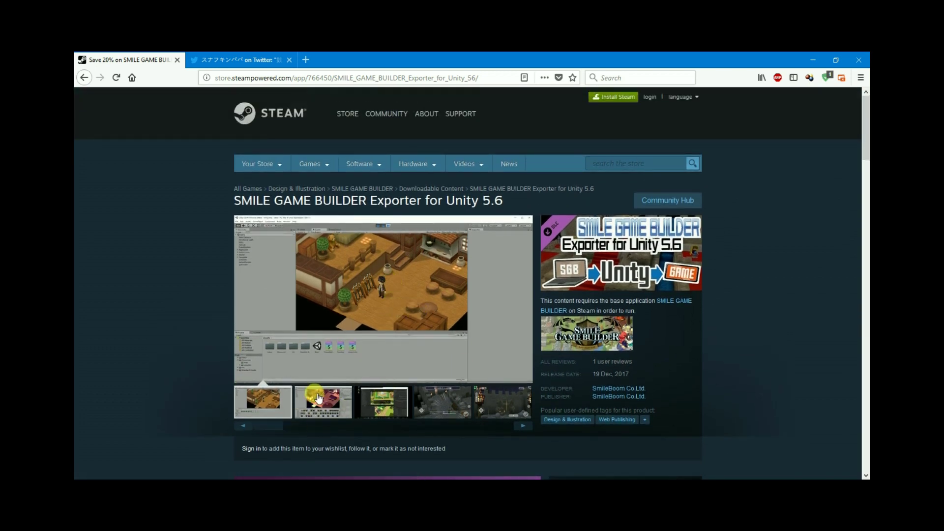
{"action": "left_click", "coordinate": [392, 408]}
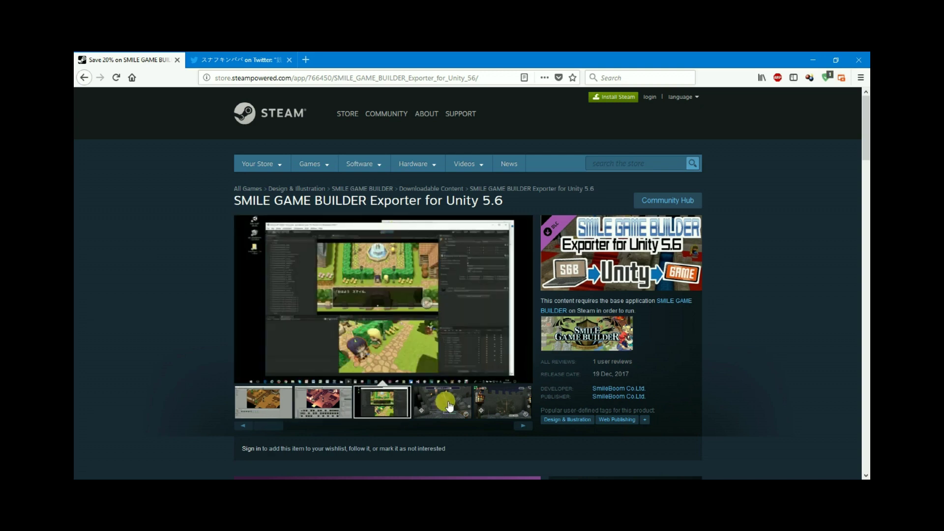
{"action": "left_click", "coordinate": [460, 404]}
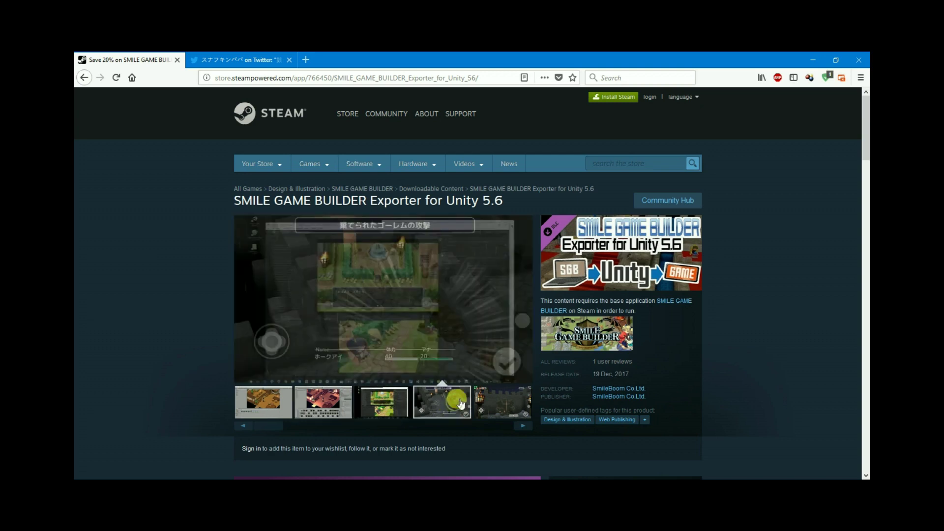
{"action": "left_click", "coordinate": [500, 406]}
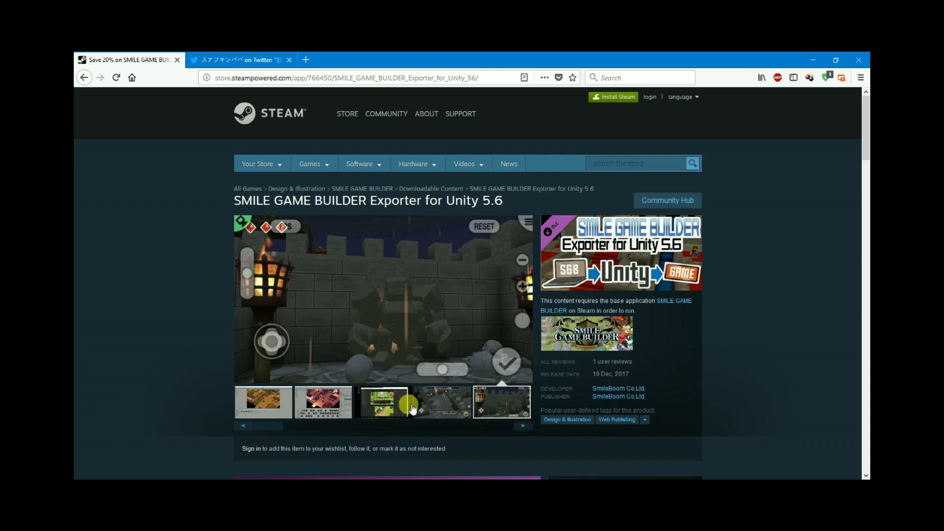
- Review the Unity exporter DLC's purchase offer and its About This Content description
{"action": "scroll", "coordinate": [521, 437], "scroll_direction": "down", "scroll_amount": 3}
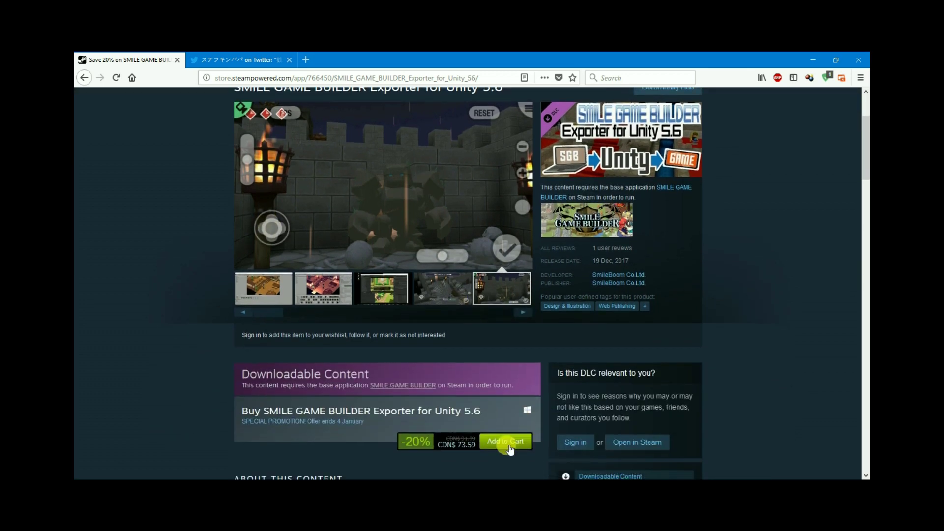
{"action": "scroll", "coordinate": [495, 450], "scroll_direction": "down", "scroll_amount": 1}
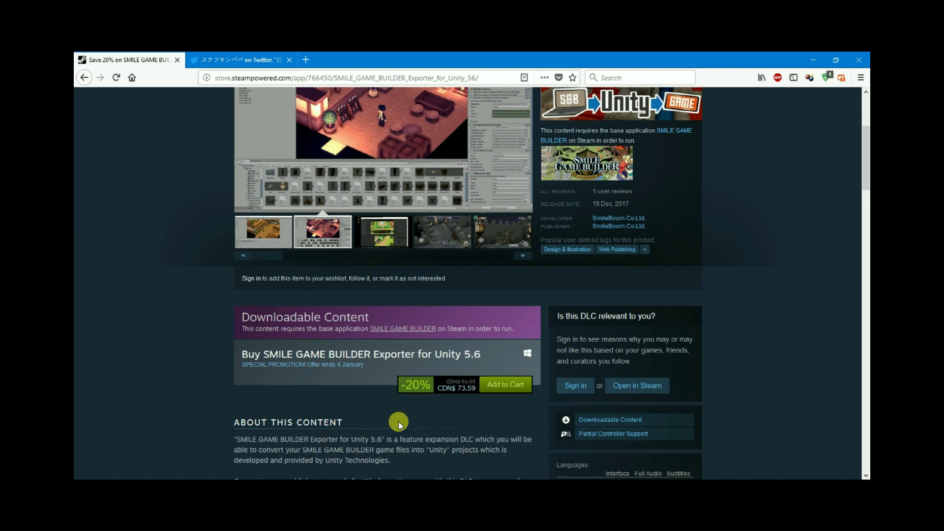
{"action": "scroll", "coordinate": [399, 423], "scroll_direction": "down", "scroll_amount": 2}
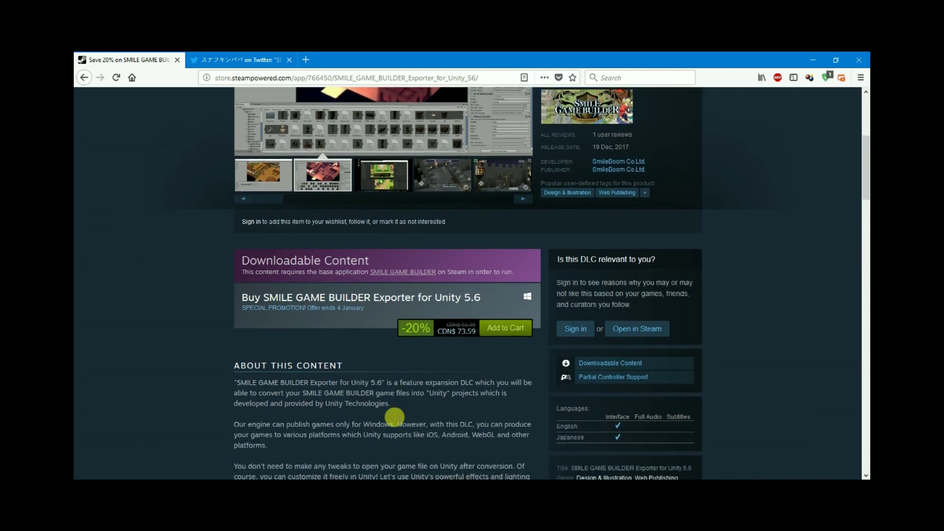
{"action": "scroll", "coordinate": [395, 417], "scroll_direction": "down", "scroll_amount": 2}
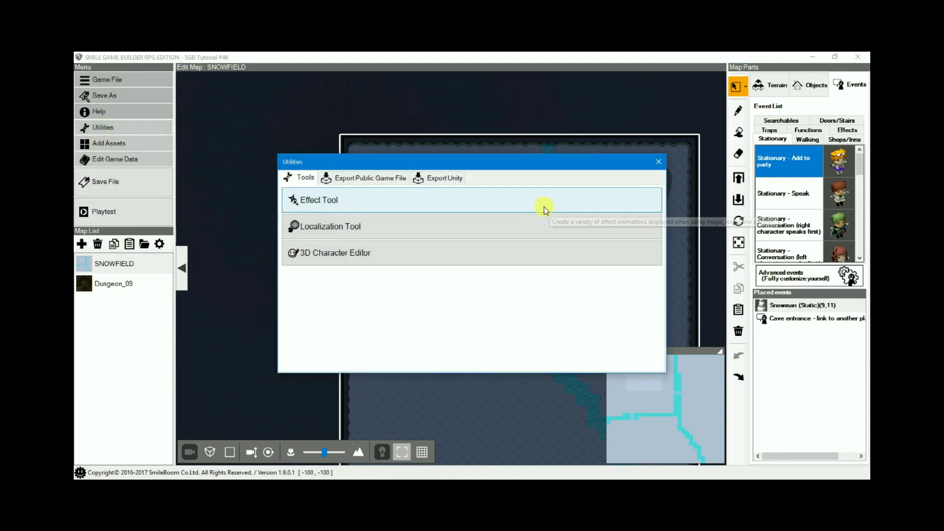
- In SMILE GAME BUILDER's utilities, examine the Unity export settings, including the Company Name and Application Identifier fields
{"action": "left_click", "coordinate": [435, 180]}
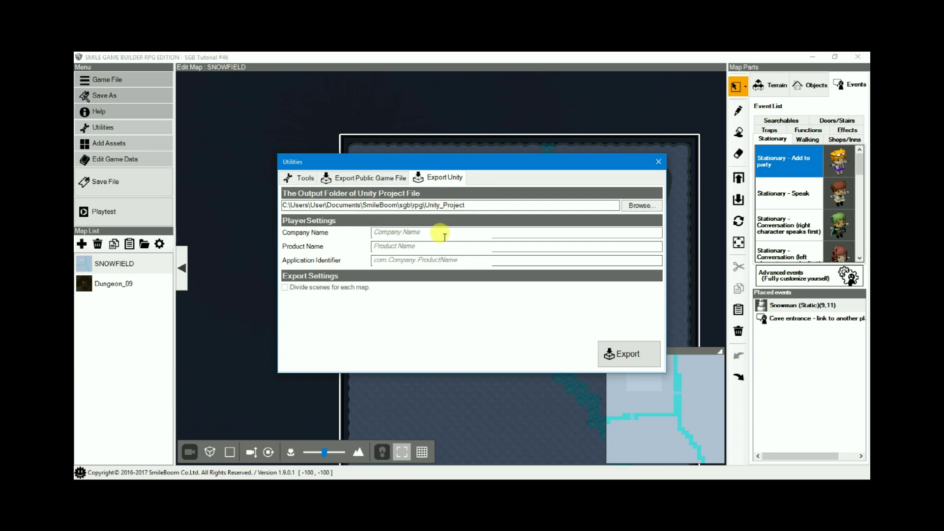
{"action": "left_click", "coordinate": [423, 234]}
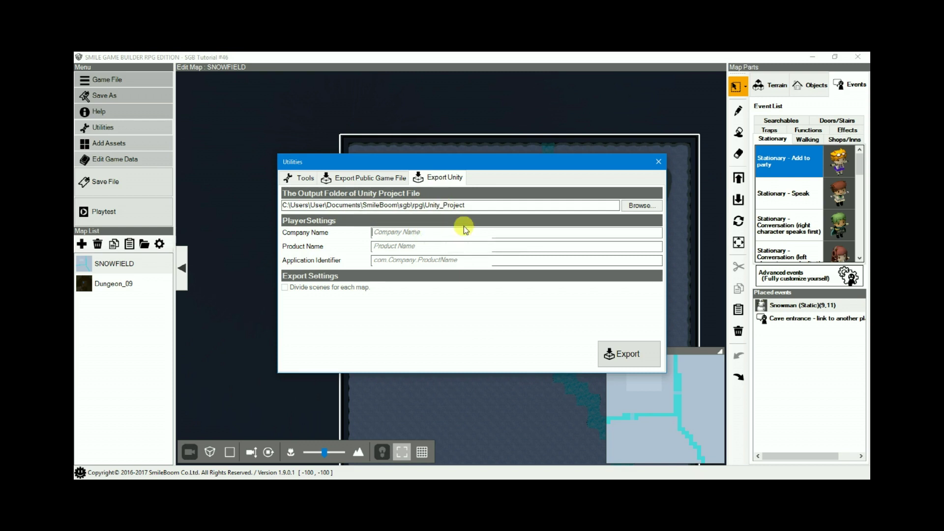
{"action": "left_click", "coordinate": [408, 260]}
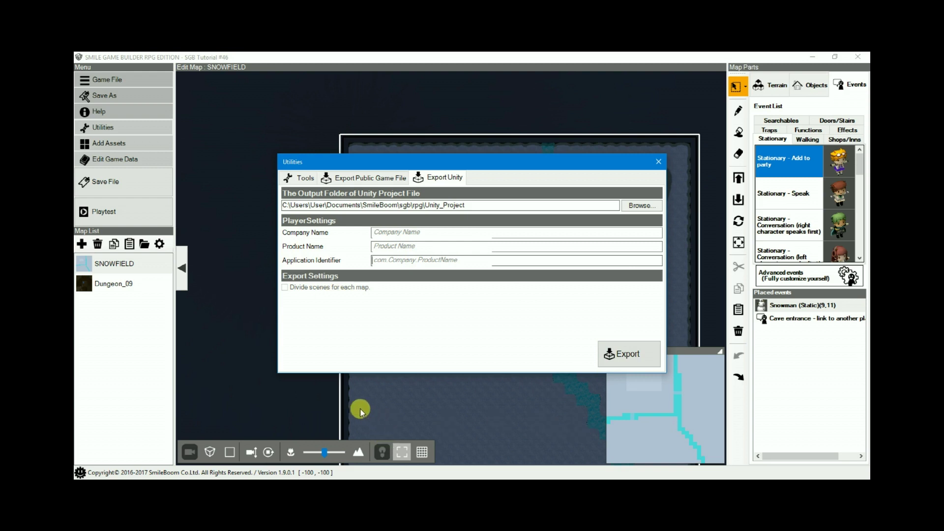
{"action": "left_click", "coordinate": [579, 259]}
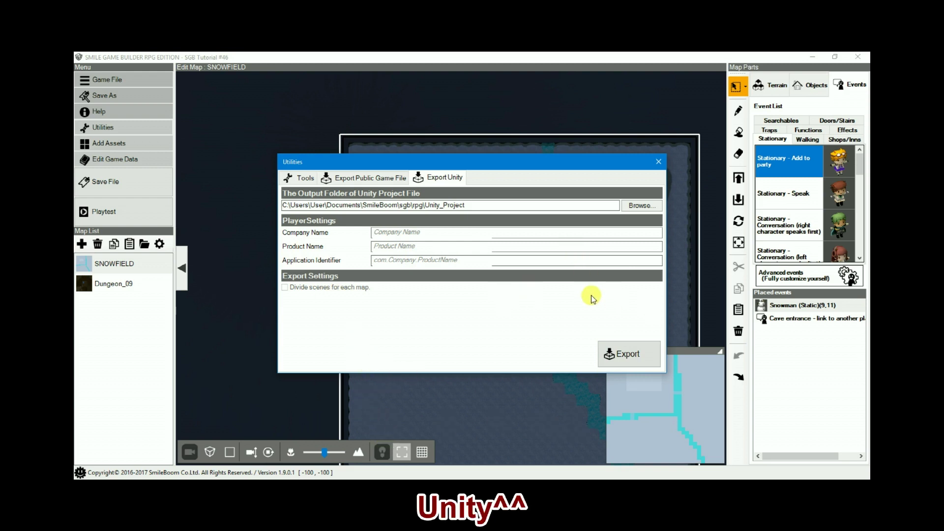